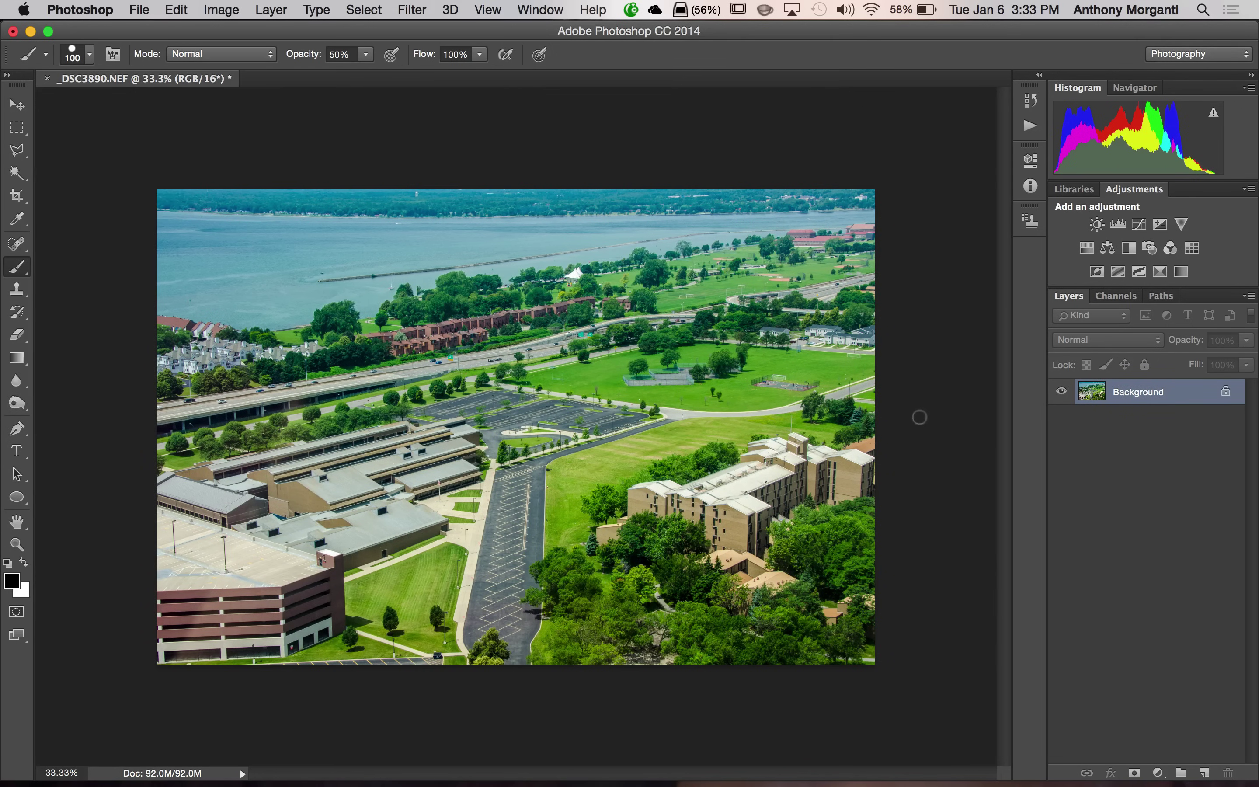
# Fit the photo on screen, duplicate it to Layer 1, and start Filter > Blur Gallery > Tilt-Shift
pyautogui.press('super+0')
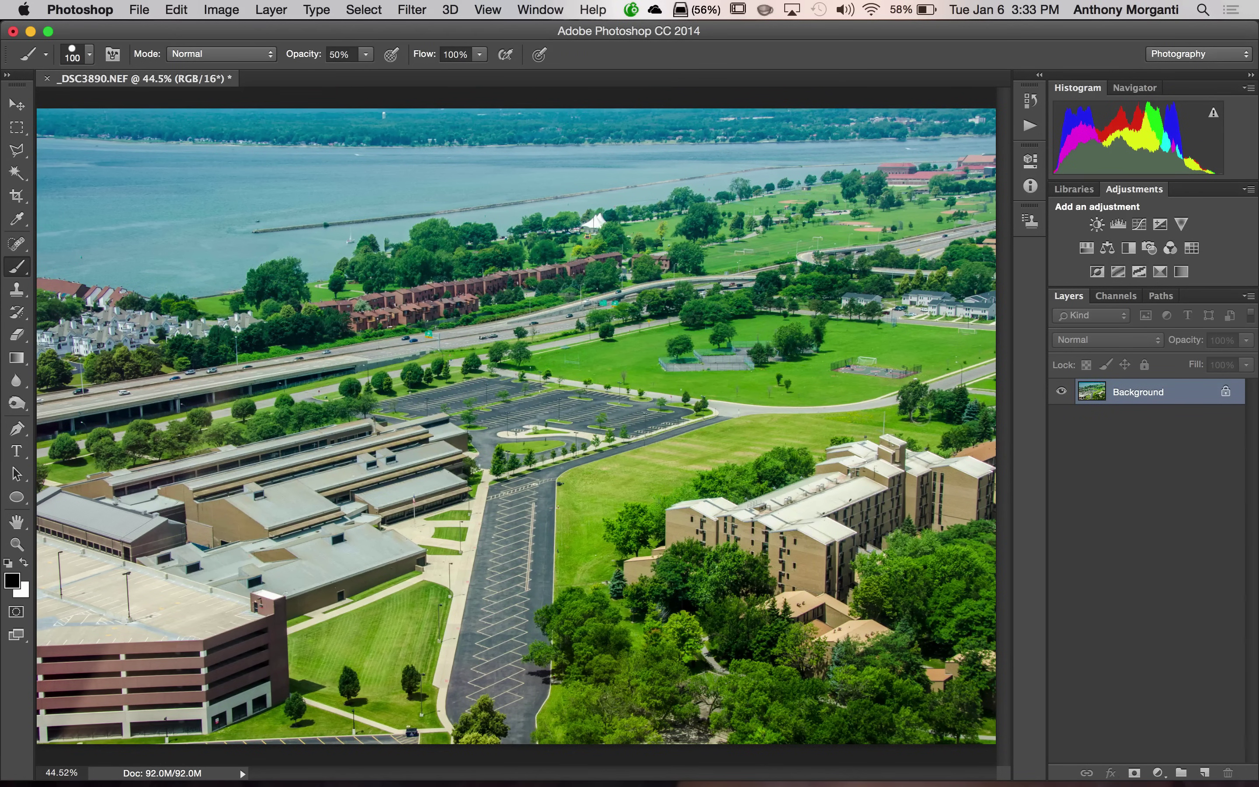
pyautogui.press('super+j')
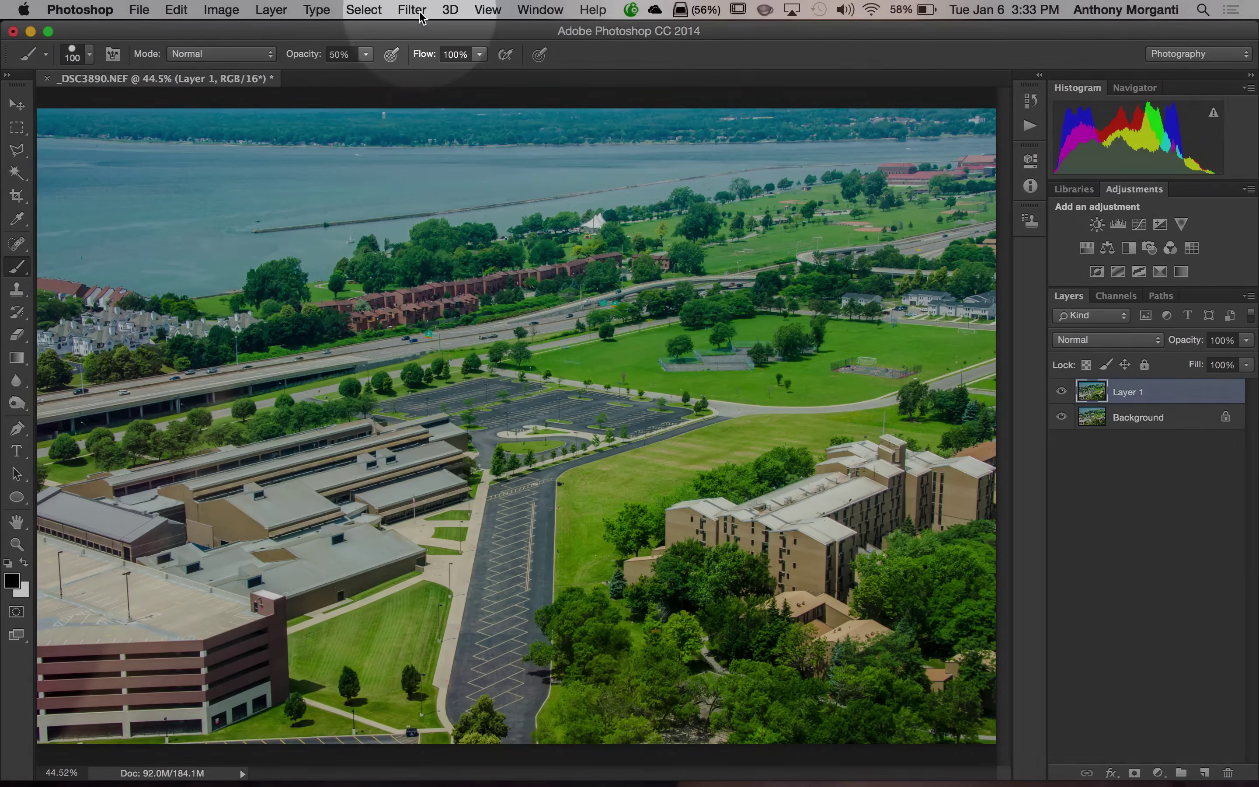
pyautogui.click(419, 10)
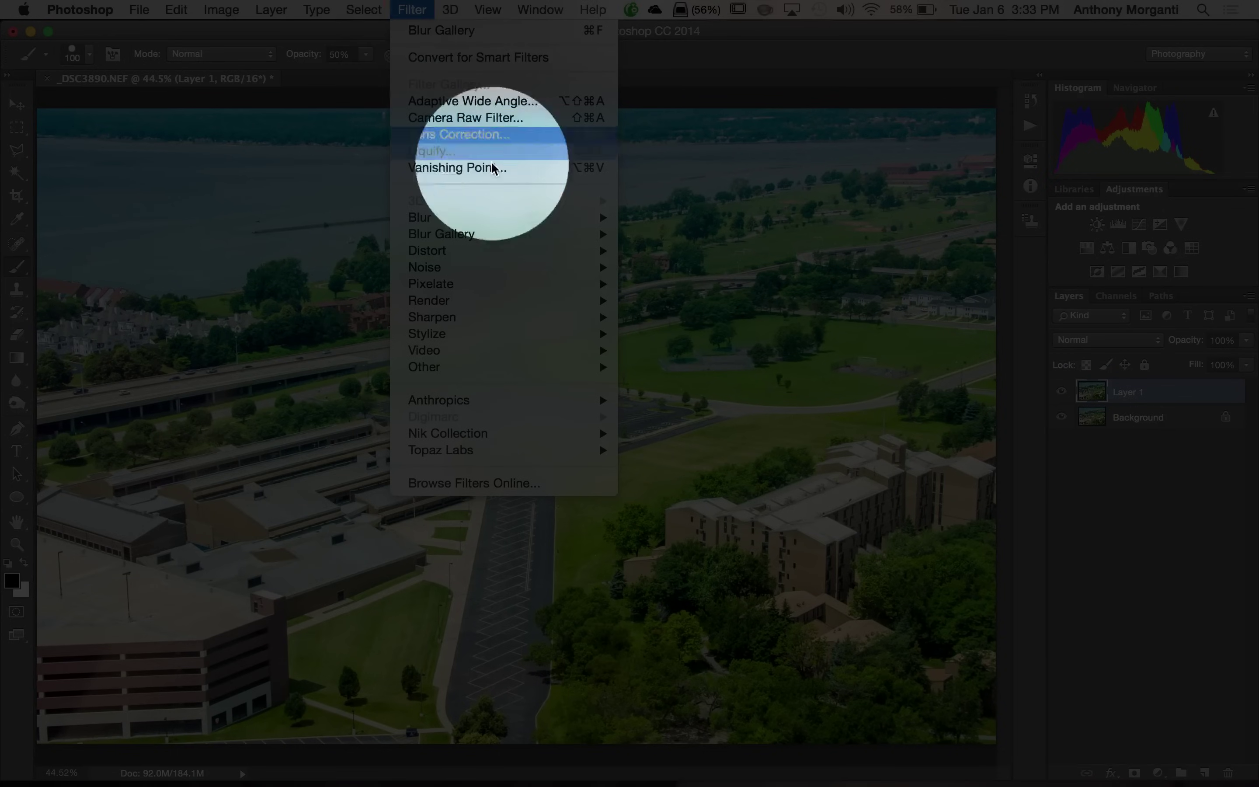
pyautogui.moveTo(562, 234)
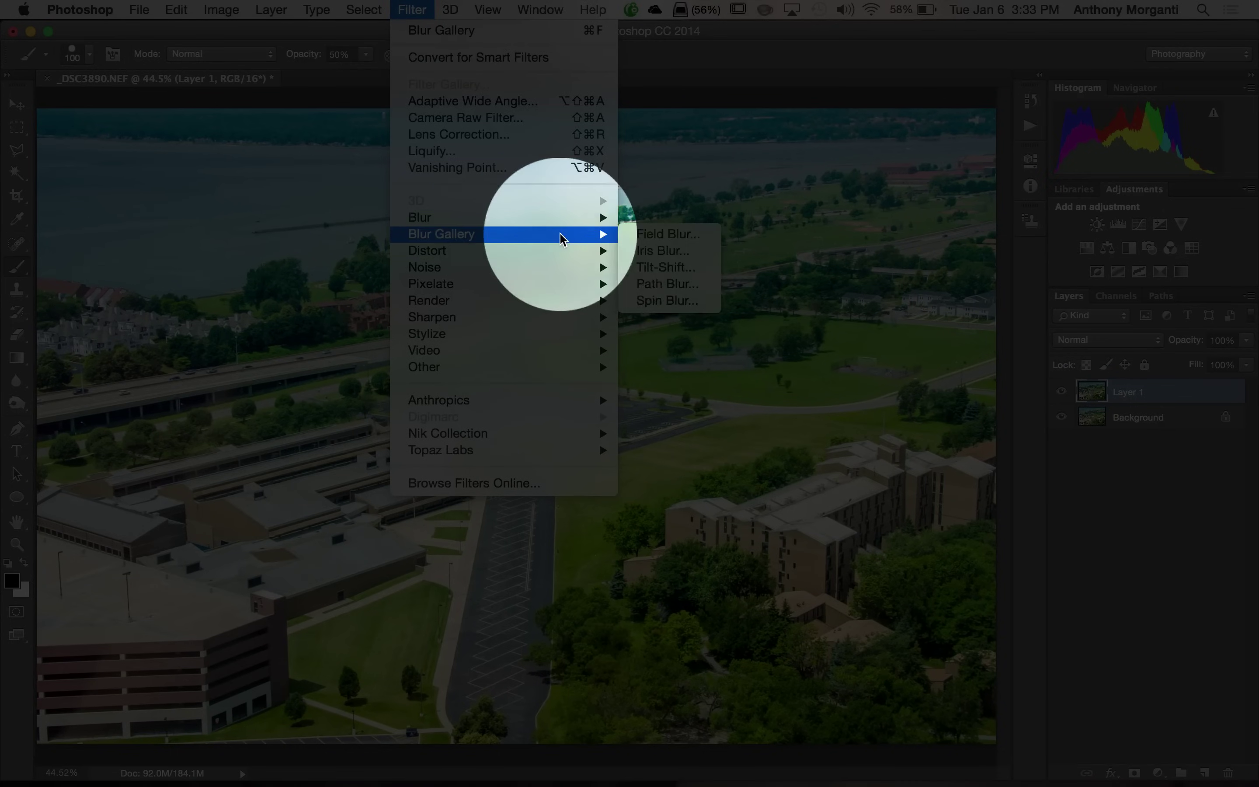
pyautogui.click(648, 268)
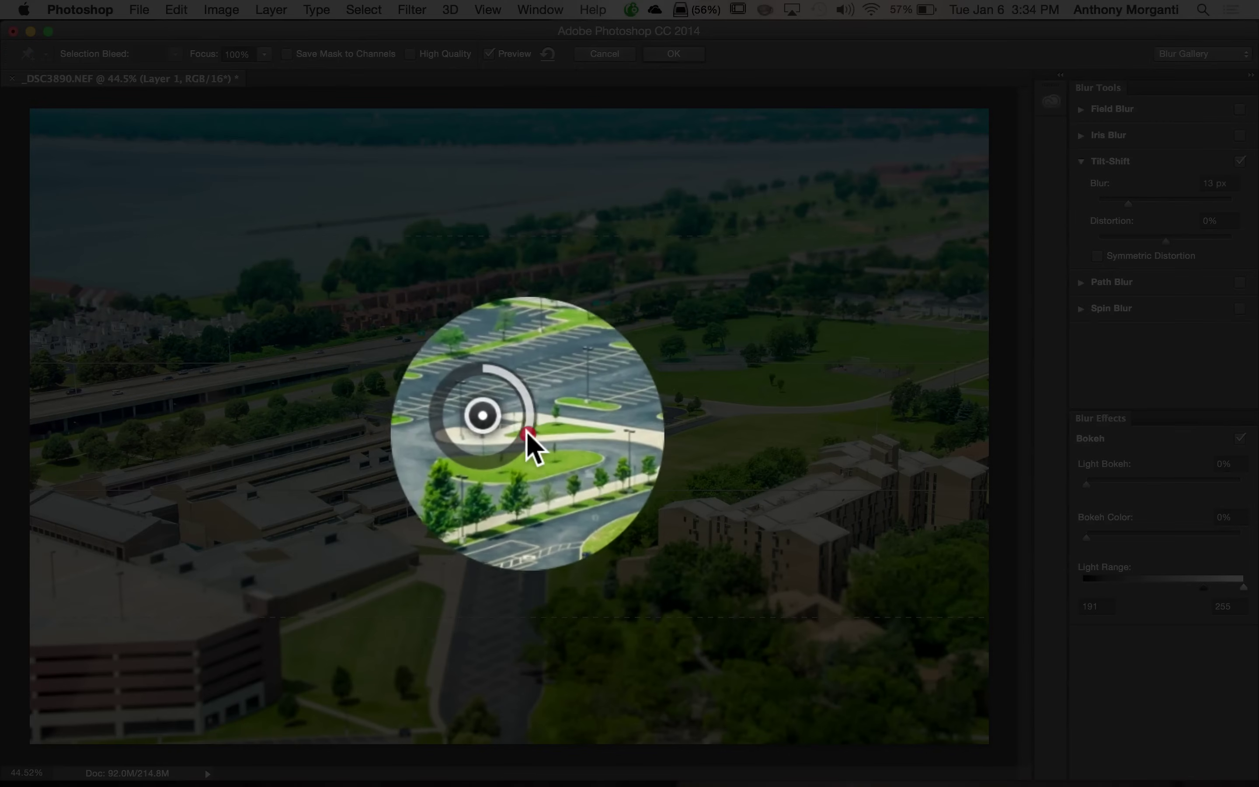
# Drag the blur ring to raise the Tilt-Shift blur from 13 px to about 33 px
pyautogui.moveTo(527, 432)
pyautogui.mouseDown()
pyautogui.moveTo(505, 450)
pyautogui.moveTo(514, 435)
pyautogui.mouseUp()
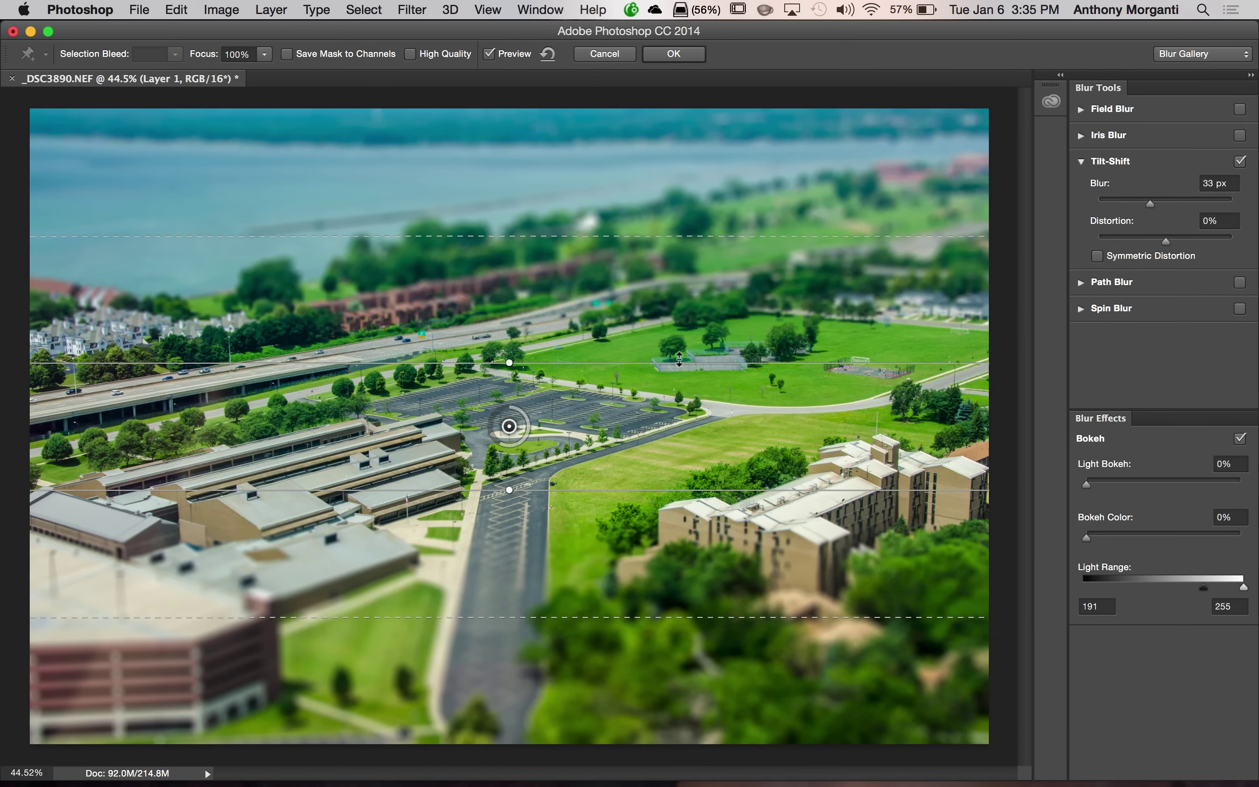
# Raise the upper solid focus line and adjust the upper dashed fade line above the parking lot
pyautogui.moveTo(679, 358)
pyautogui.mouseDown()
pyautogui.moveTo(680, 333)
pyautogui.moveTo(678, 353)
pyautogui.mouseUp()
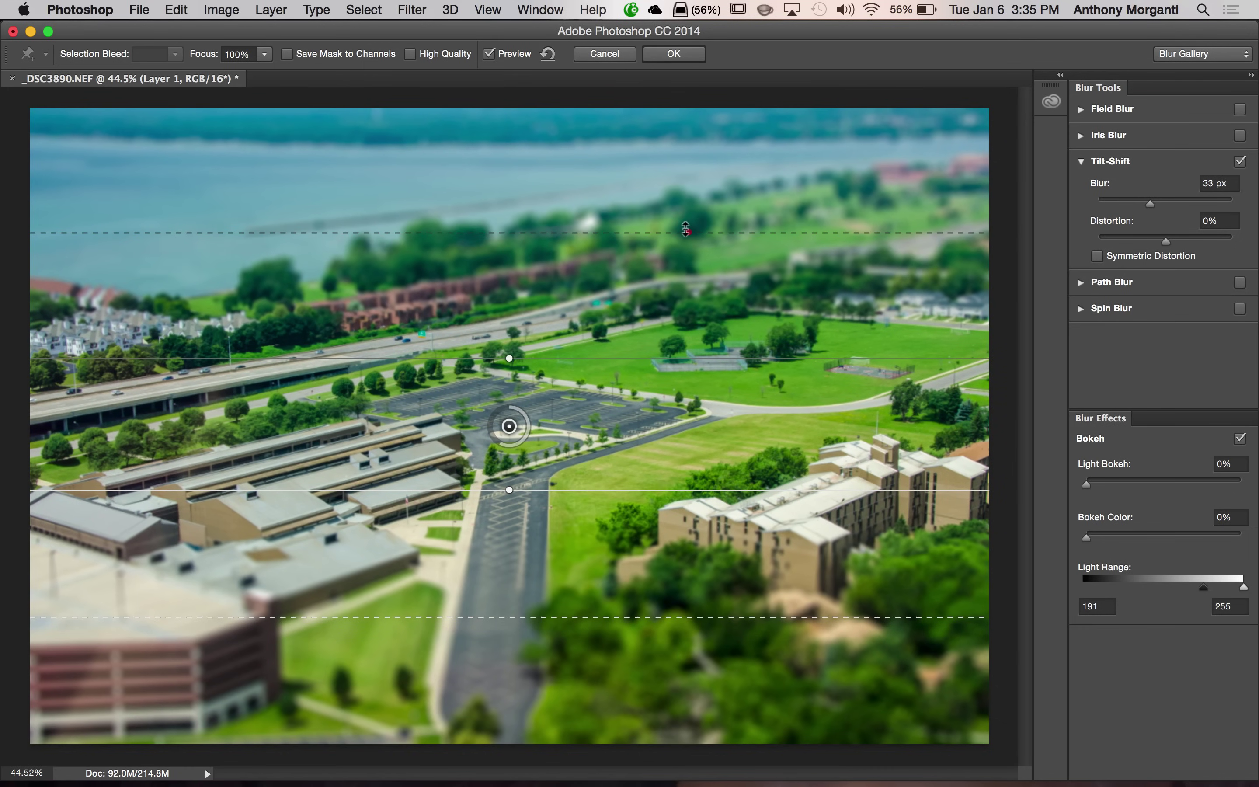
pyautogui.moveTo(686, 231); pyautogui.dragTo(686, 231)
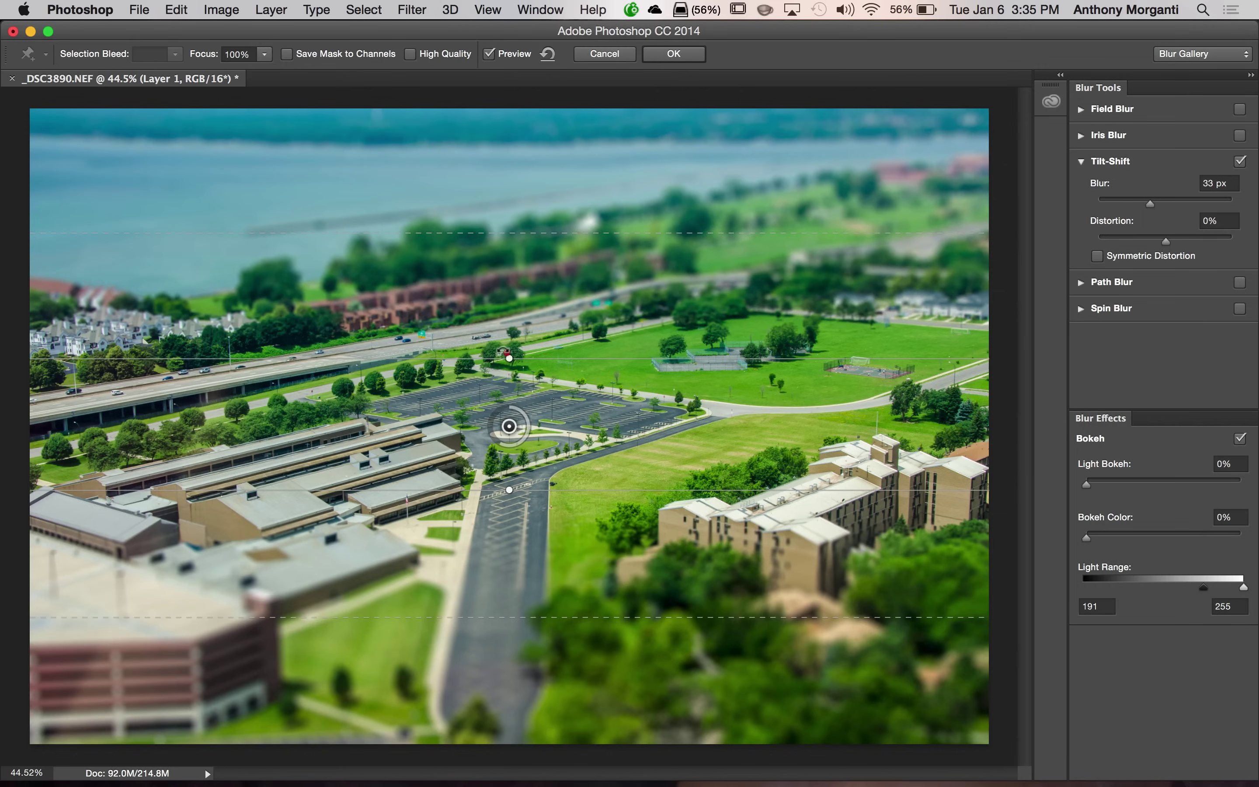
# Rotate the focus band to a diagonal across the campus and push its lower edge further down
pyautogui.moveTo(503, 353); pyautogui.dragTo(487, 354)
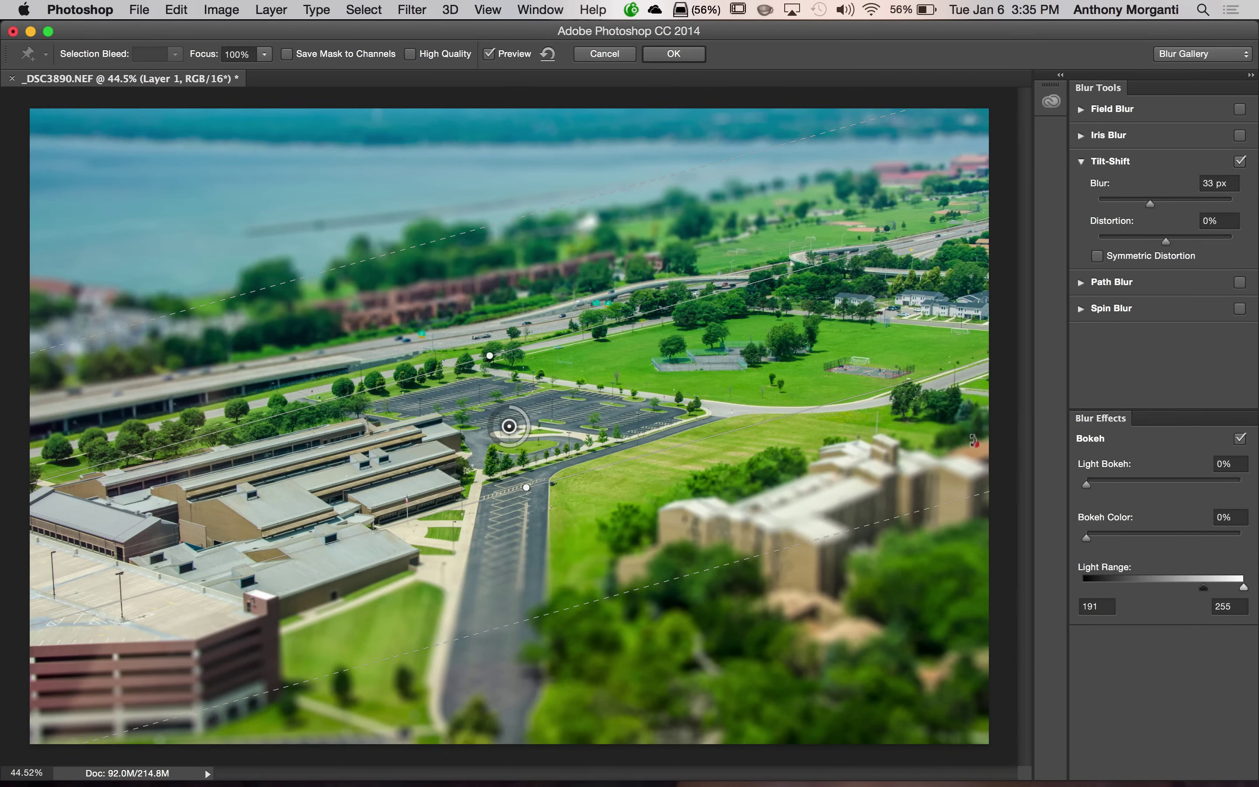
pyautogui.moveTo(975, 439)
pyautogui.mouseDown()
pyautogui.moveTo(972, 397)
pyautogui.moveTo(972, 432)
pyautogui.mouseUp()
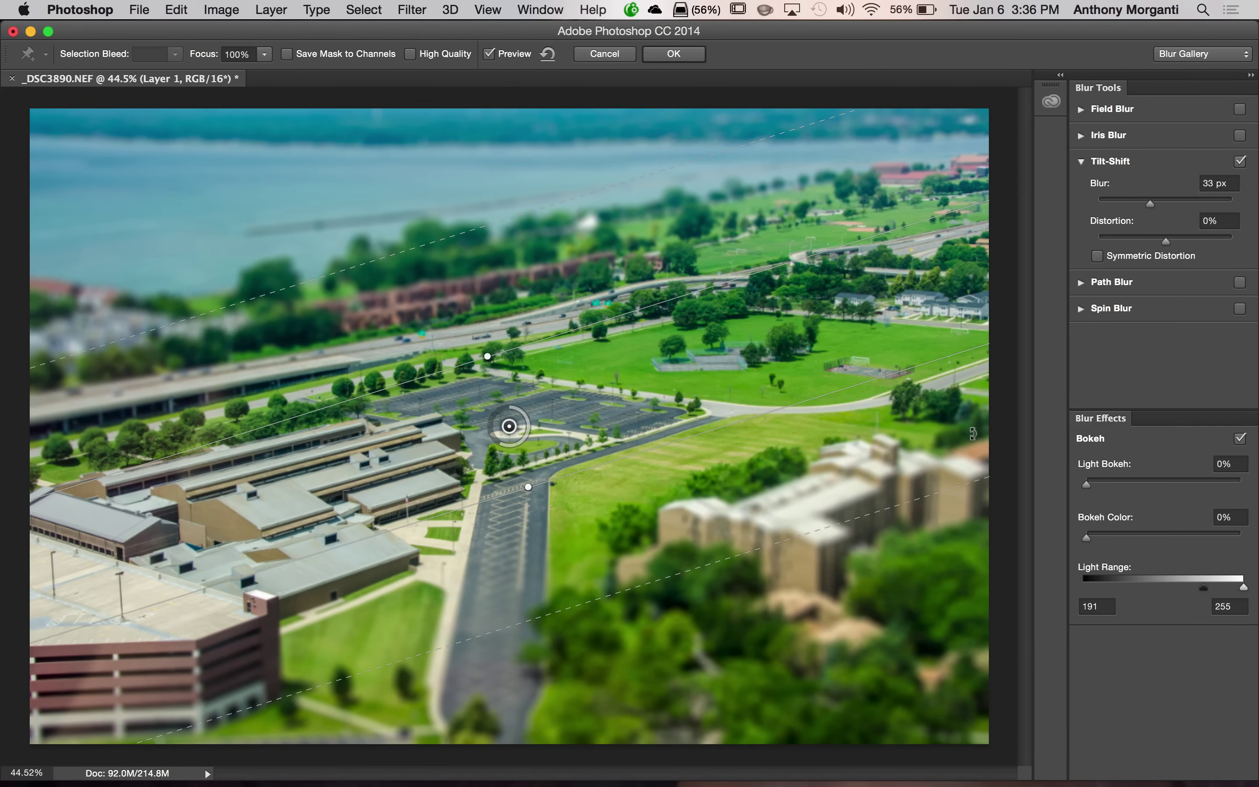
pyautogui.moveTo(973, 433); pyautogui.dragTo(976, 436)
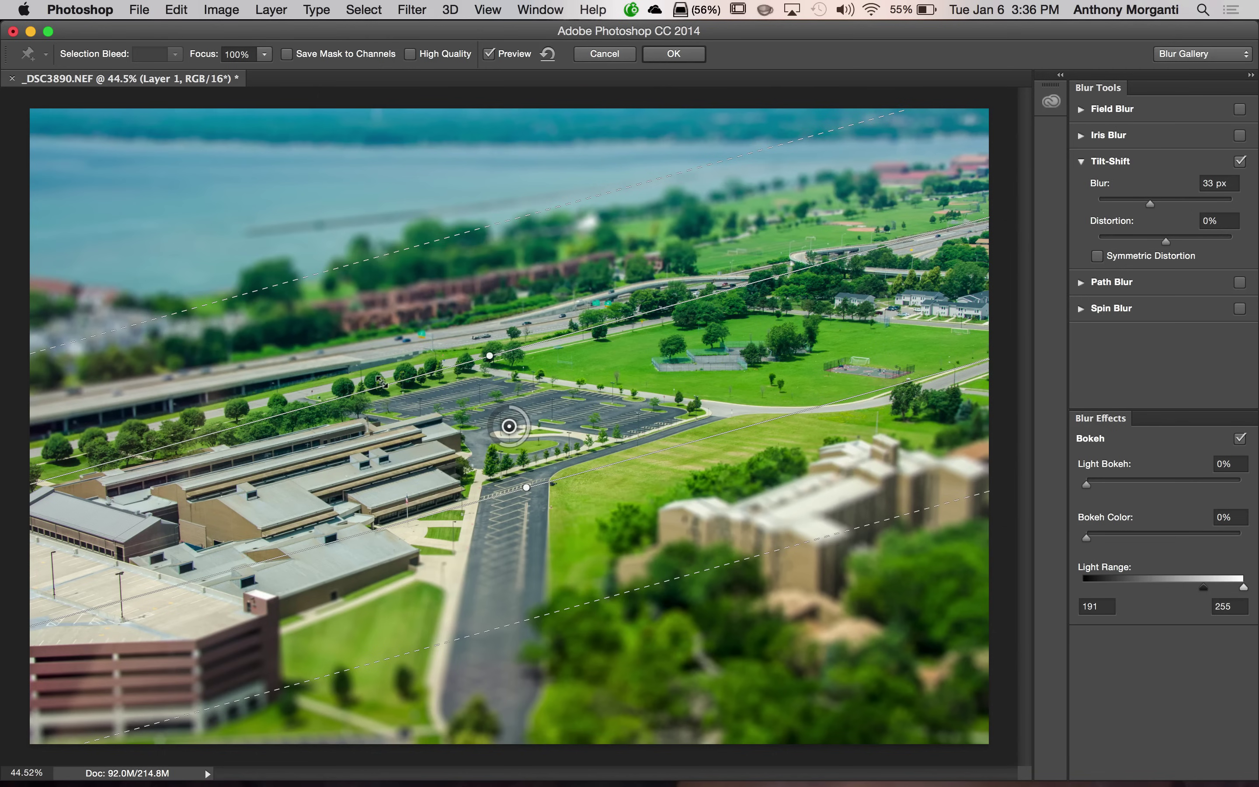
pyautogui.moveTo(372, 371); pyautogui.dragTo(373, 358)
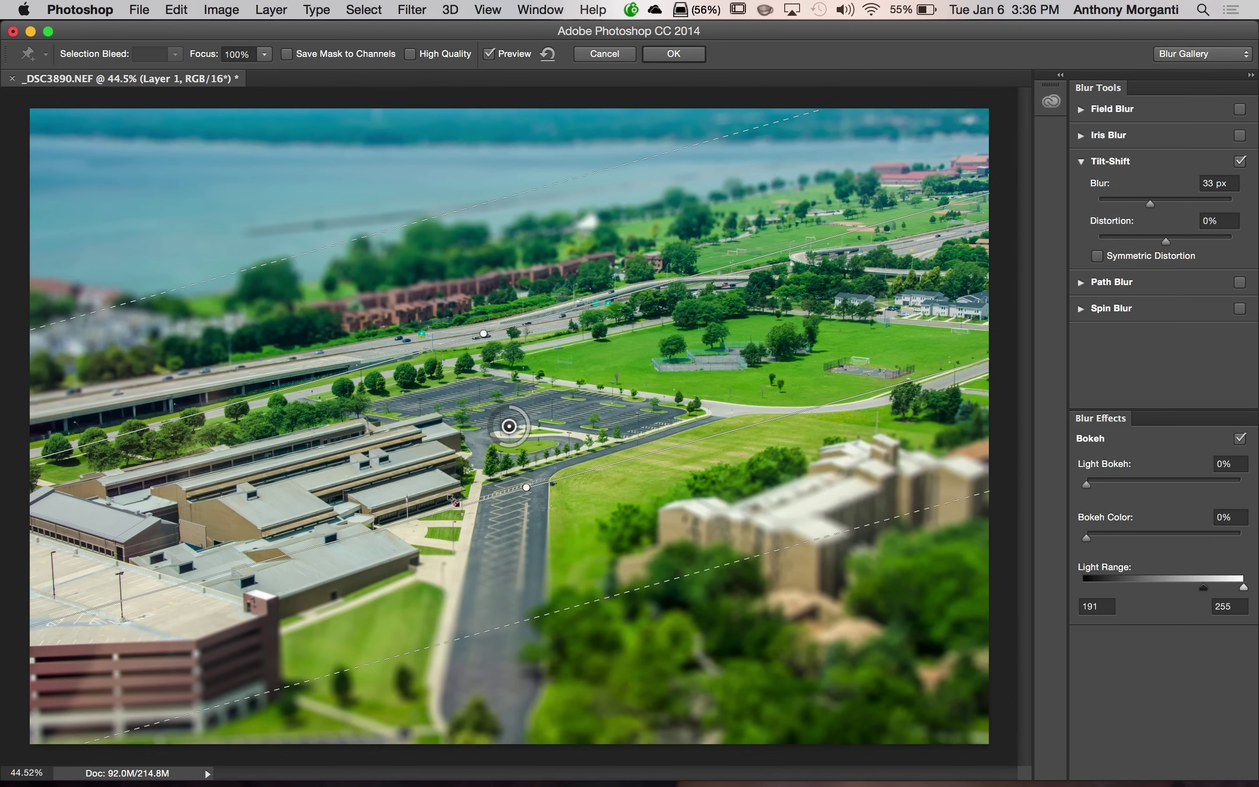
pyautogui.moveTo(454, 502); pyautogui.dragTo(454, 521)
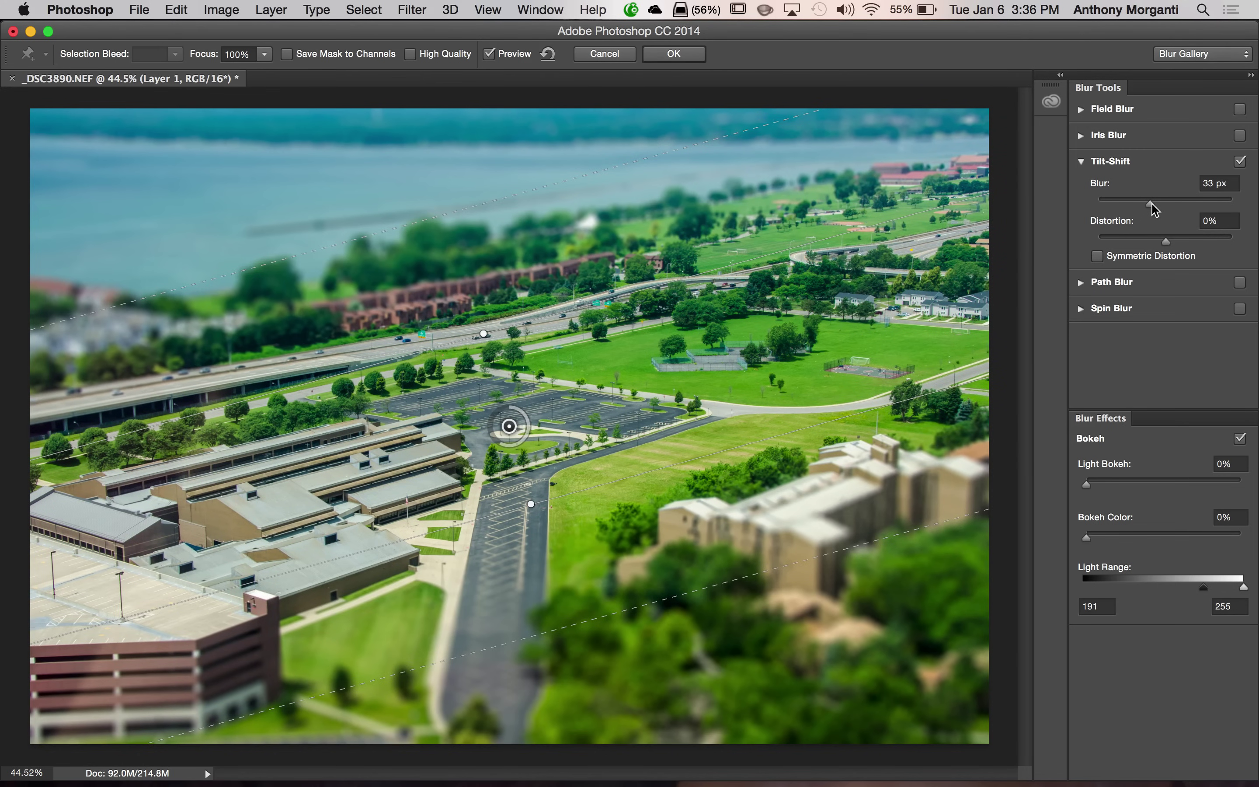
# Set Blur to 29 px and test Distortion and Symmetric Distortion, leaving Distortion at -1%, unchecked
pyautogui.moveTo(1152, 205); pyautogui.dragTo(1151, 206)
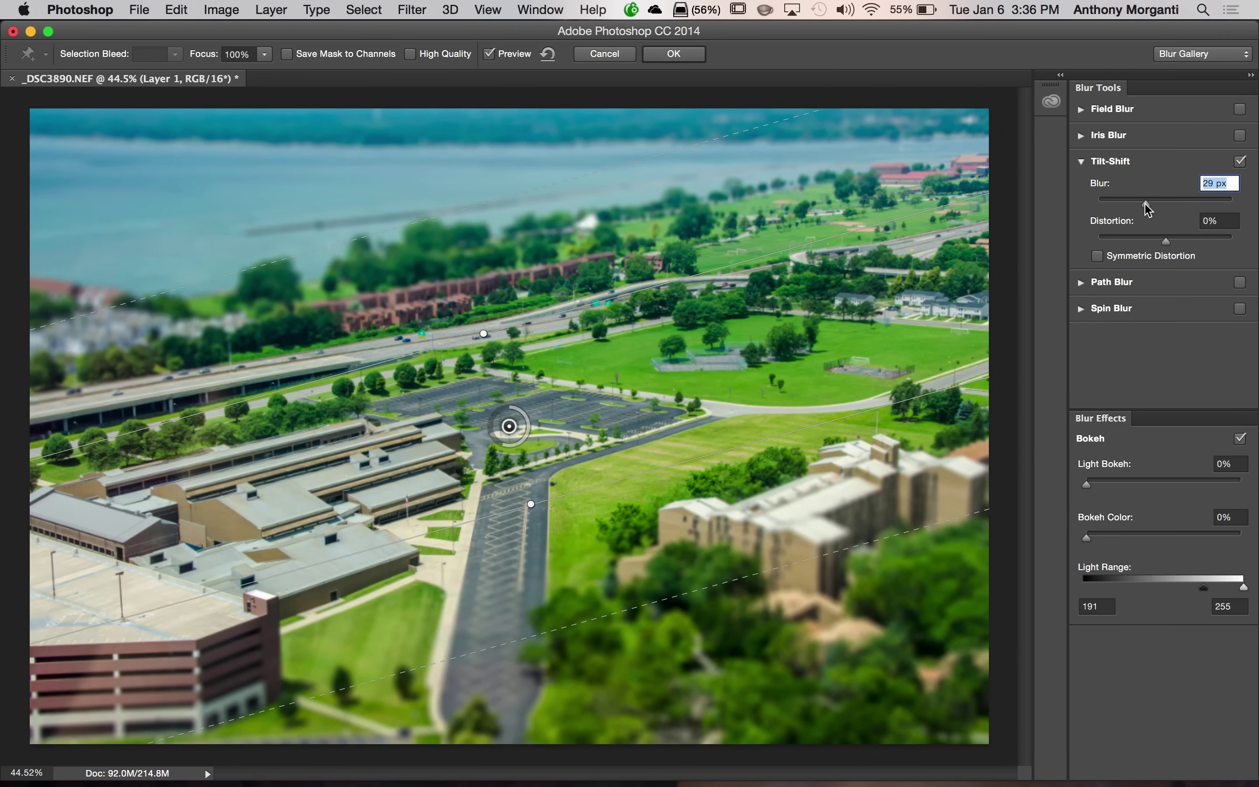
pyautogui.moveTo(1147, 207); pyautogui.dragTo(1147, 208)
pyautogui.moveTo(1165, 242); pyautogui.dragTo(1238, 244)
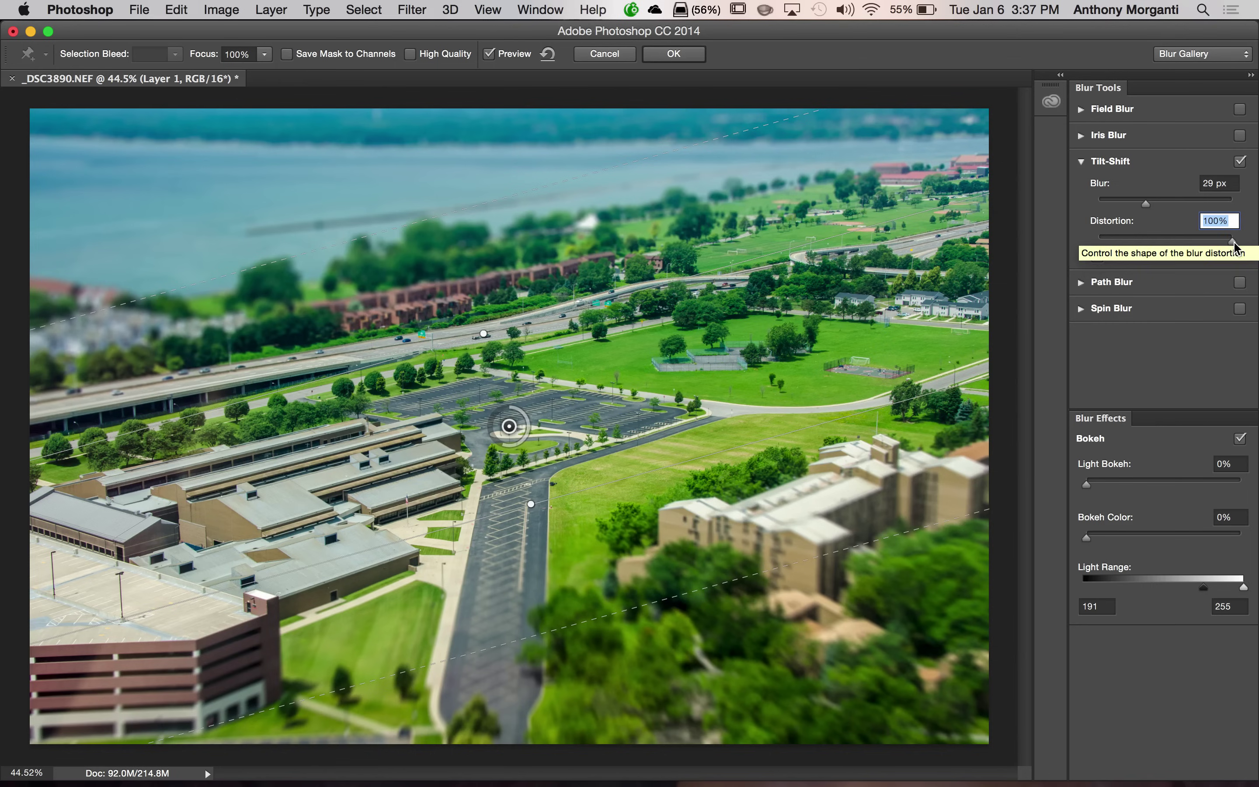
pyautogui.moveTo(1231, 243); pyautogui.dragTo(1171, 243)
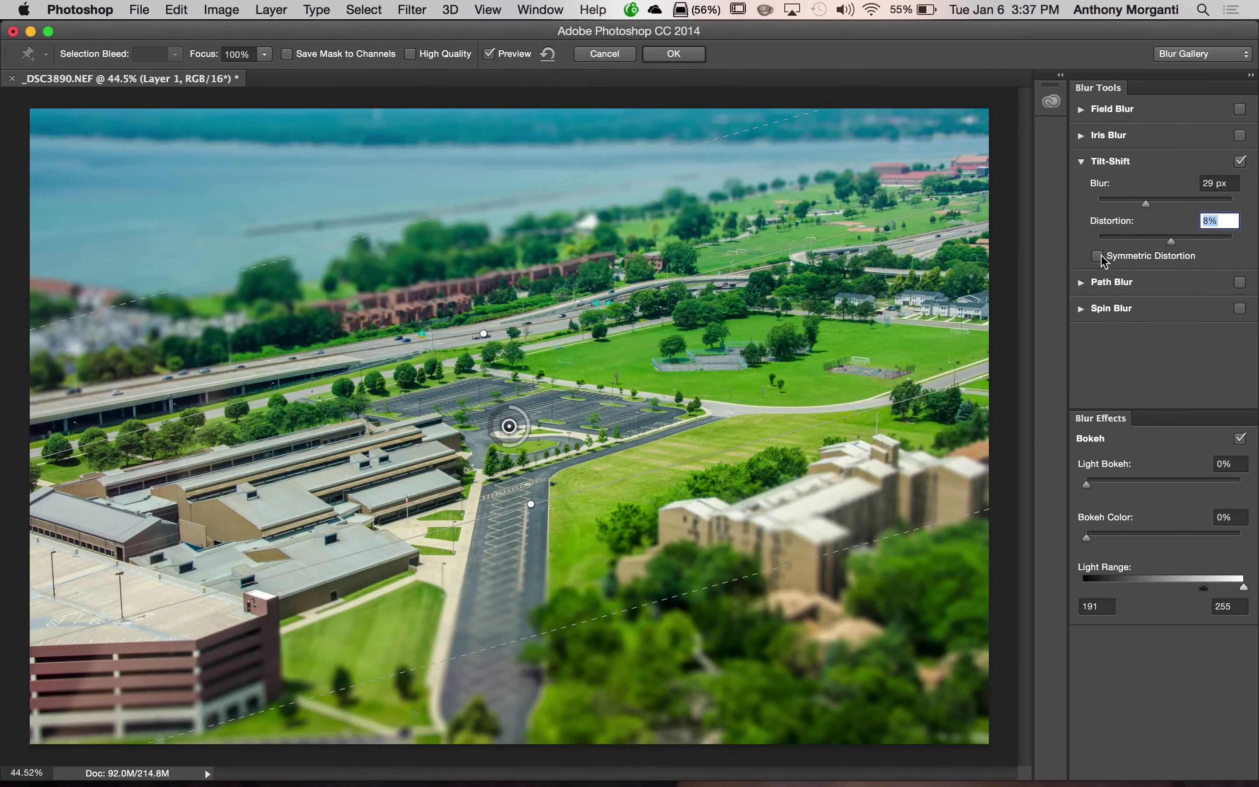
pyautogui.click(1098, 255)
pyautogui.moveTo(1170, 242)
pyautogui.mouseDown()
pyautogui.moveTo(1215, 242)
pyautogui.moveTo(1169, 243)
pyautogui.mouseUp()
pyautogui.moveTo(1167, 247); pyautogui.dragTo(1165, 248)
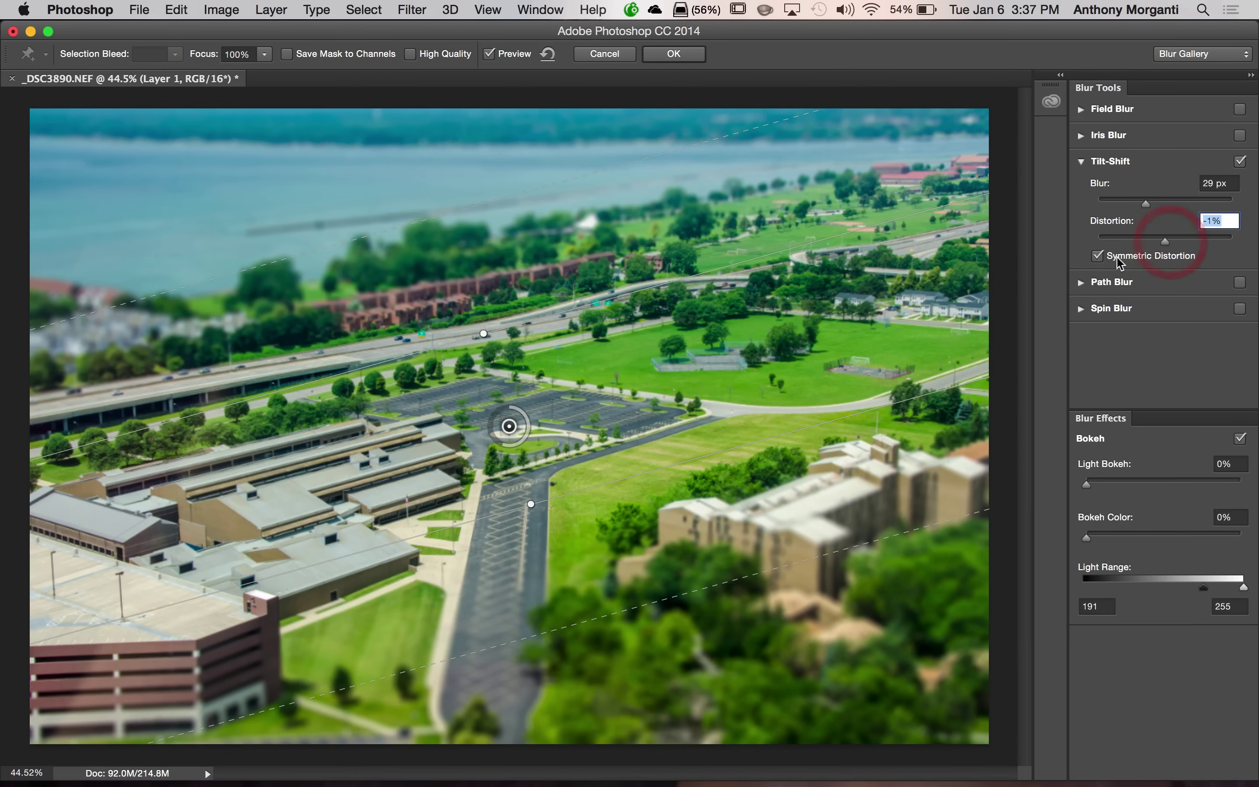
pyautogui.click(1096, 256)
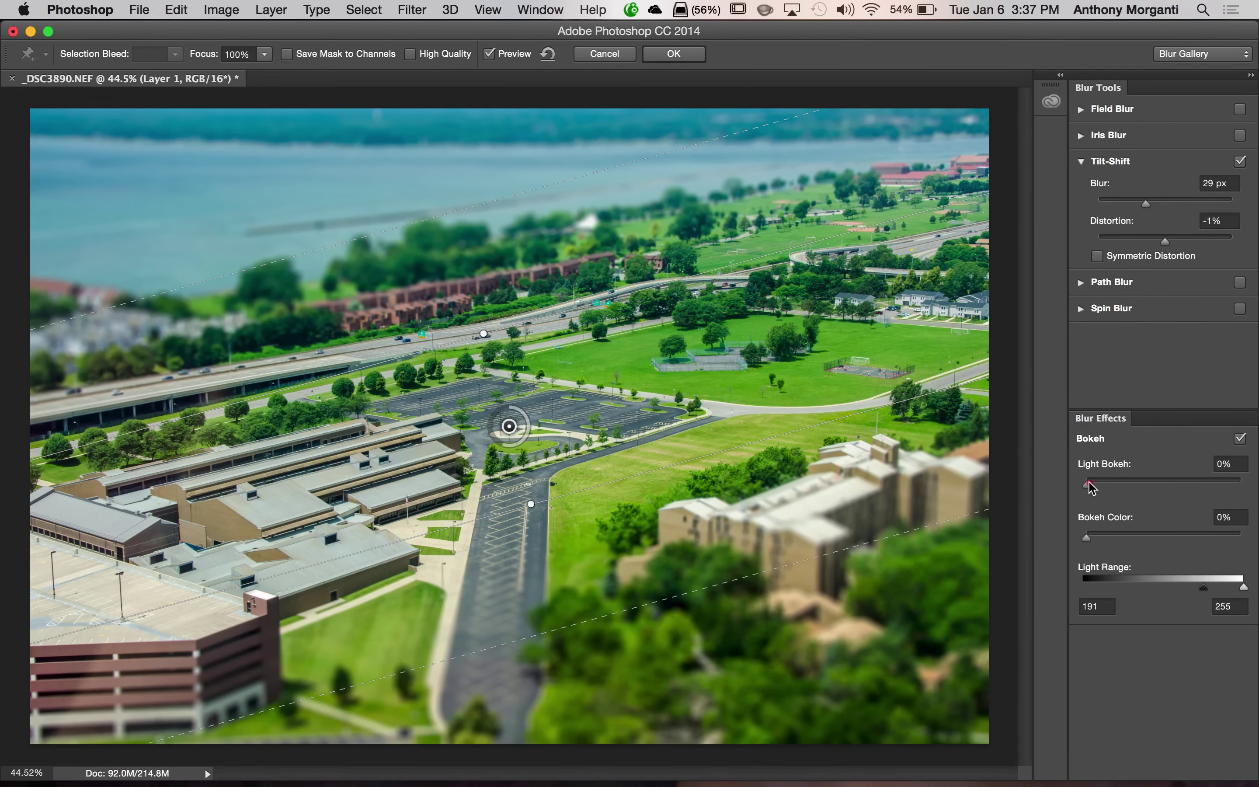
# Test Light Bokeh, Bokeh Color and Light Range highlights, reset them, and turn Bokeh off
pyautogui.moveTo(1091, 487); pyautogui.dragTo(1223, 486)
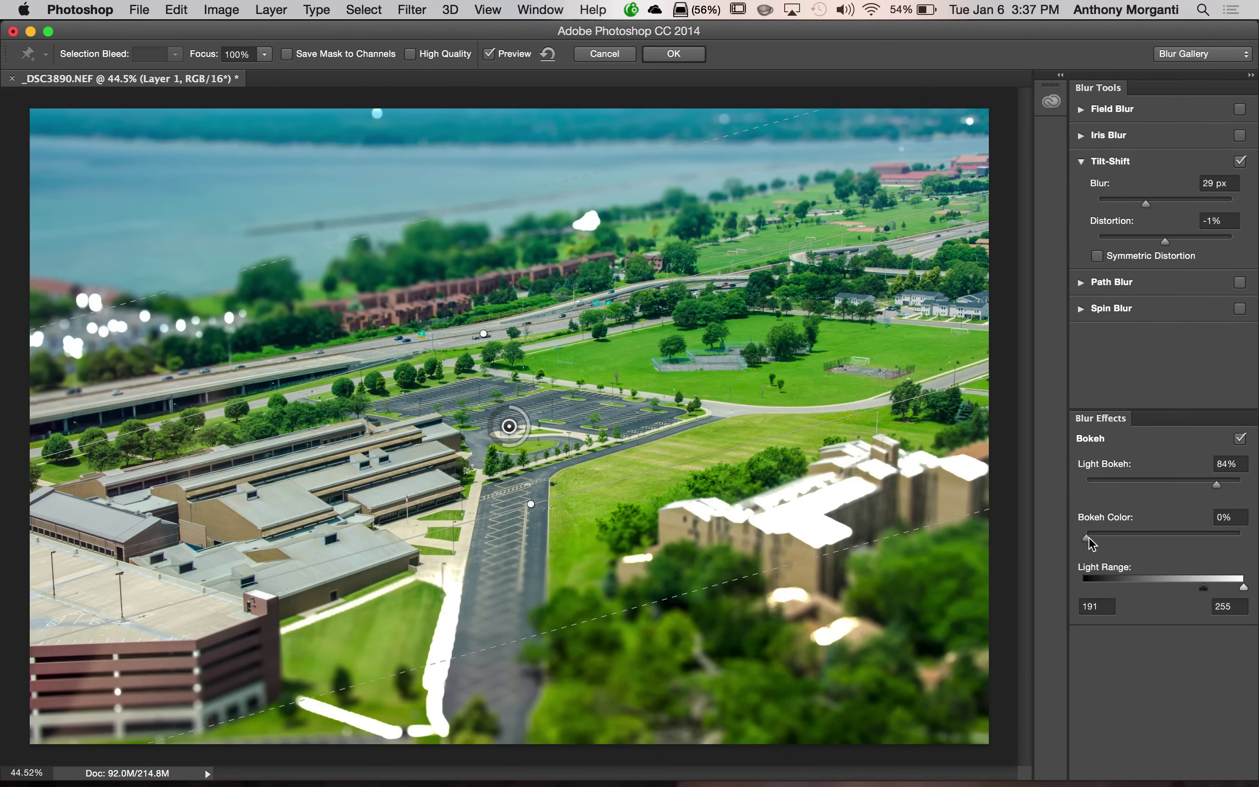
pyautogui.moveTo(1090, 540); pyautogui.dragTo(1202, 538)
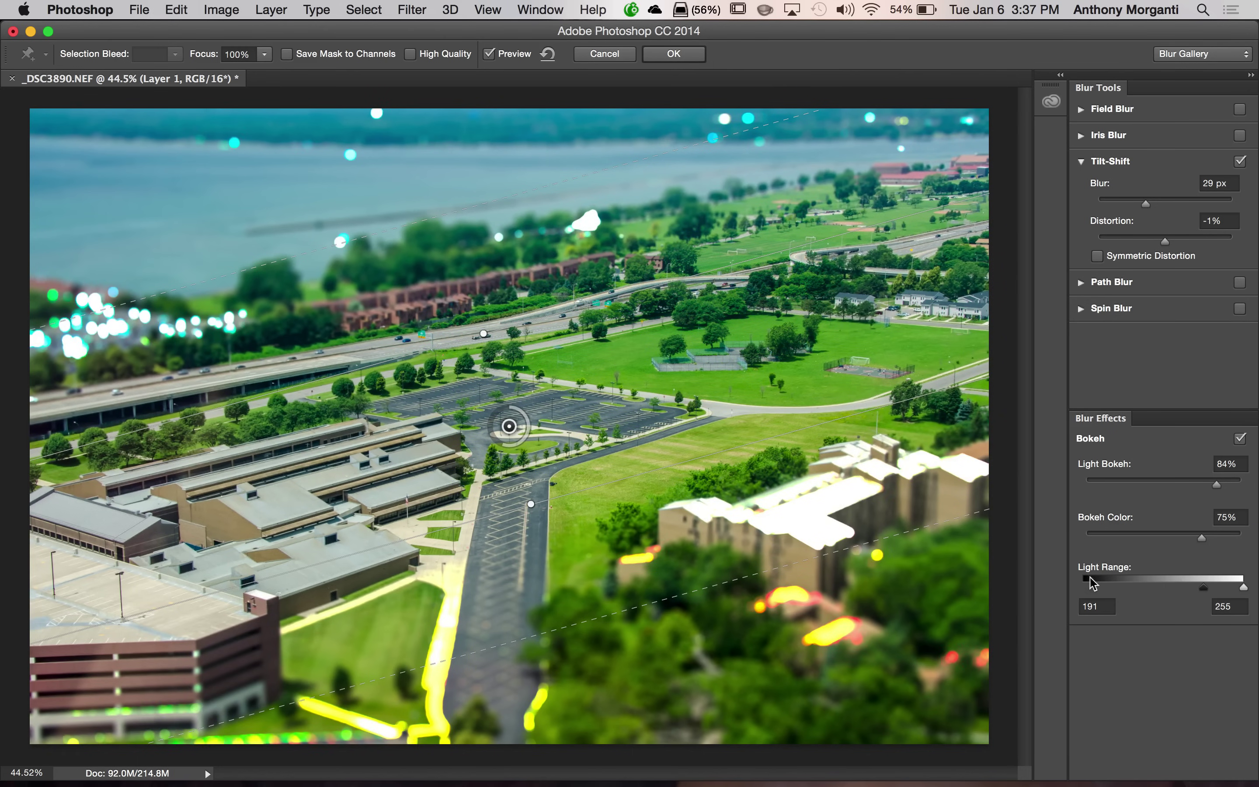
pyautogui.moveTo(1205, 588); pyautogui.dragTo(1112, 597)
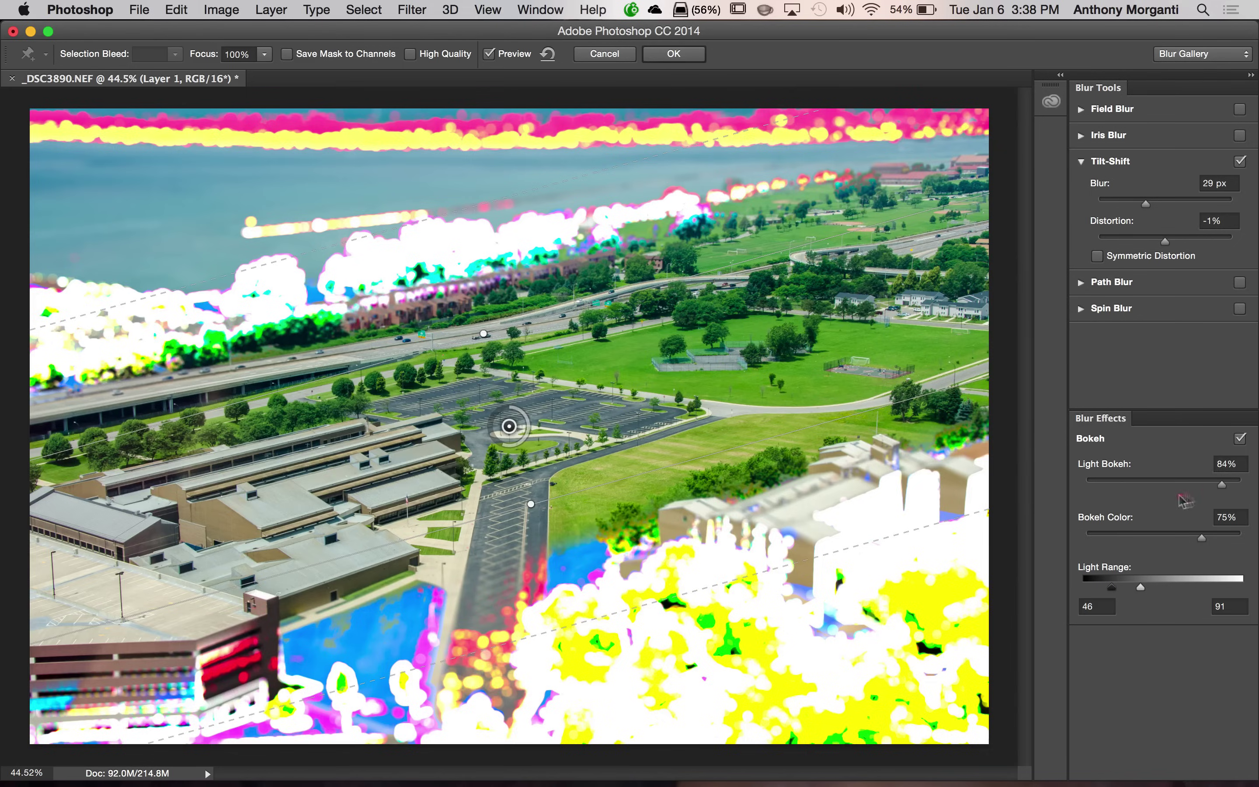
pyautogui.moveTo(1216, 484); pyautogui.dragTo(1119, 484)
pyautogui.moveTo(1201, 537); pyautogui.dragTo(1076, 539)
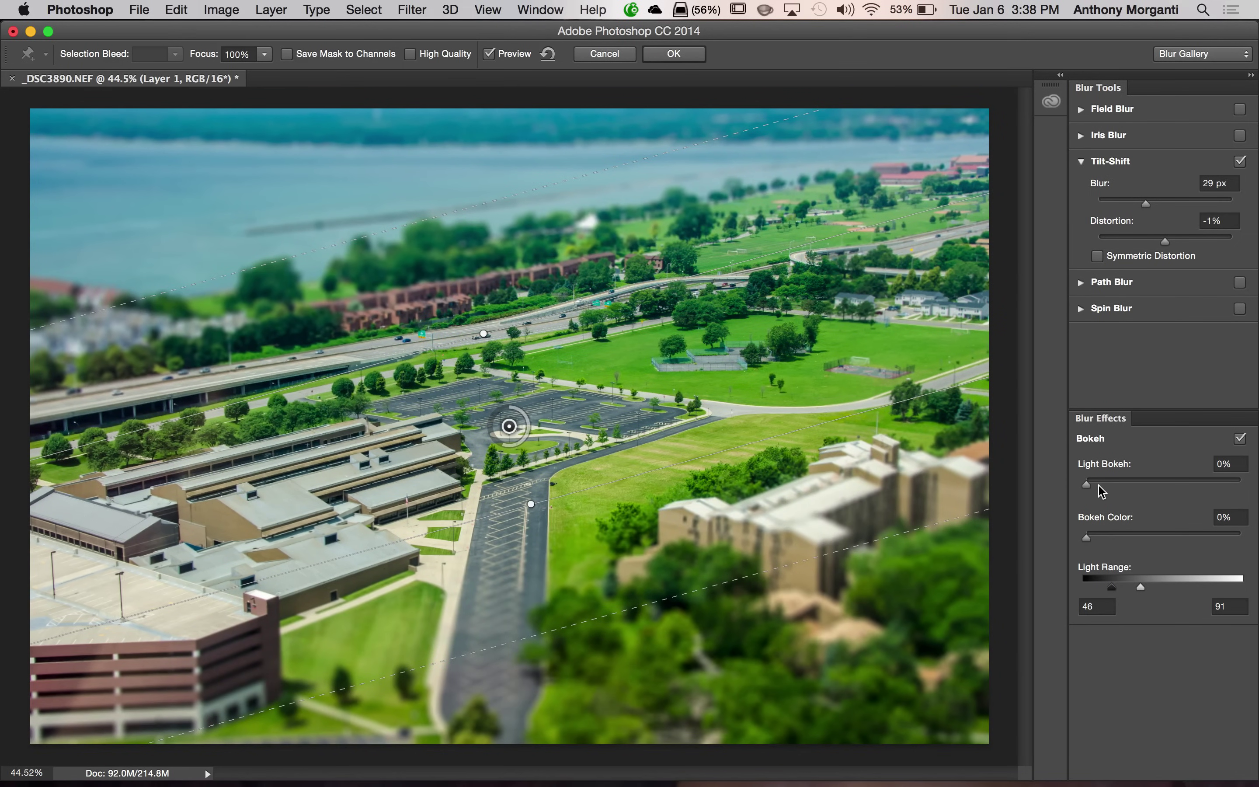
pyautogui.click(1240, 440)
pyautogui.click(689, 52)
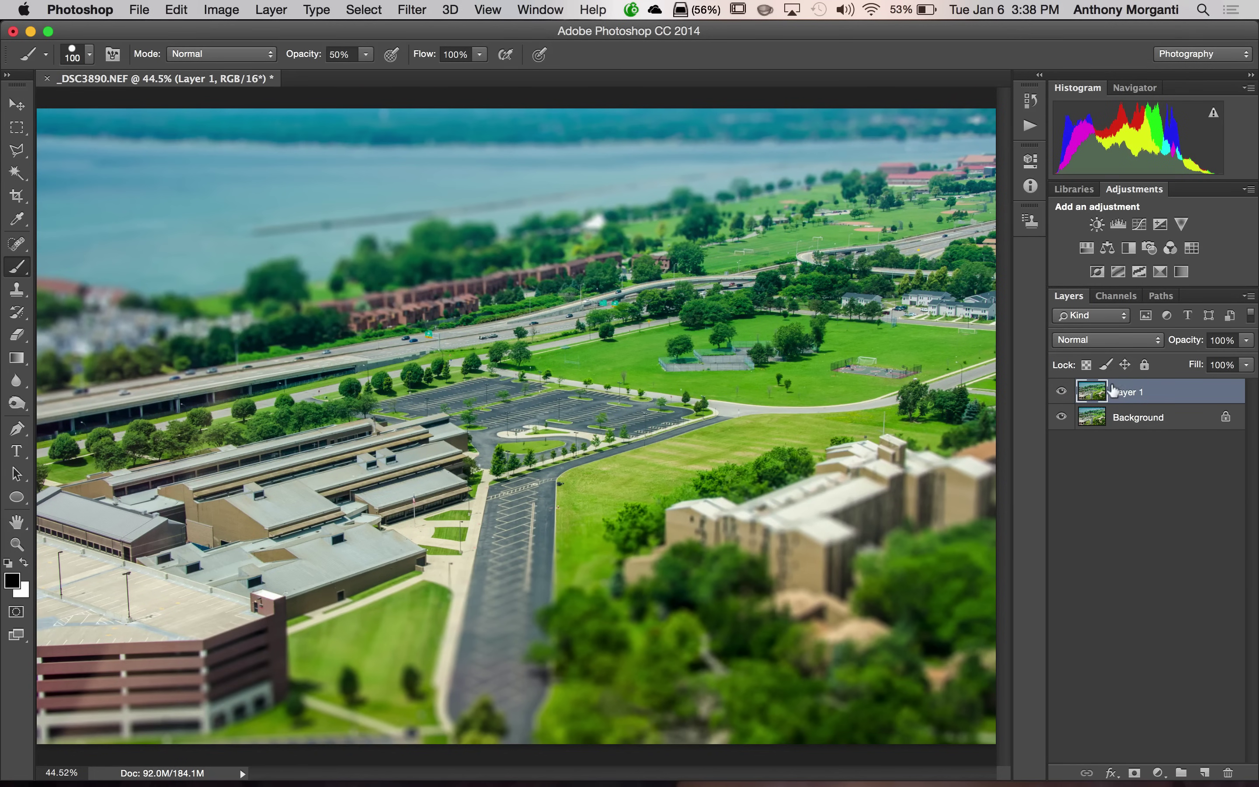
pyautogui.click(1062, 390)
pyautogui.click(1061, 391)
# Delete the blurred Layer 1 and duplicate the Background into a fresh Layer 1
pyautogui.press('BackSpace')
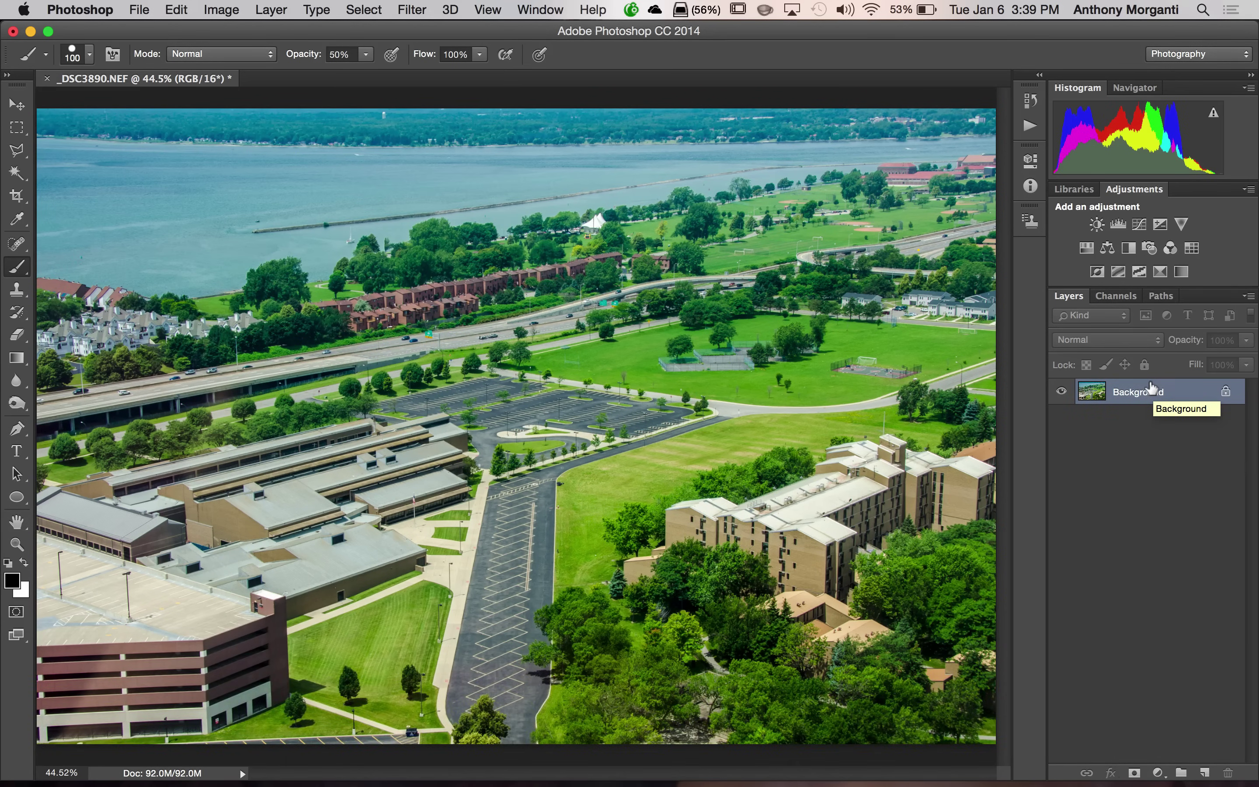
pyautogui.press('super')
pyautogui.press('super+j')
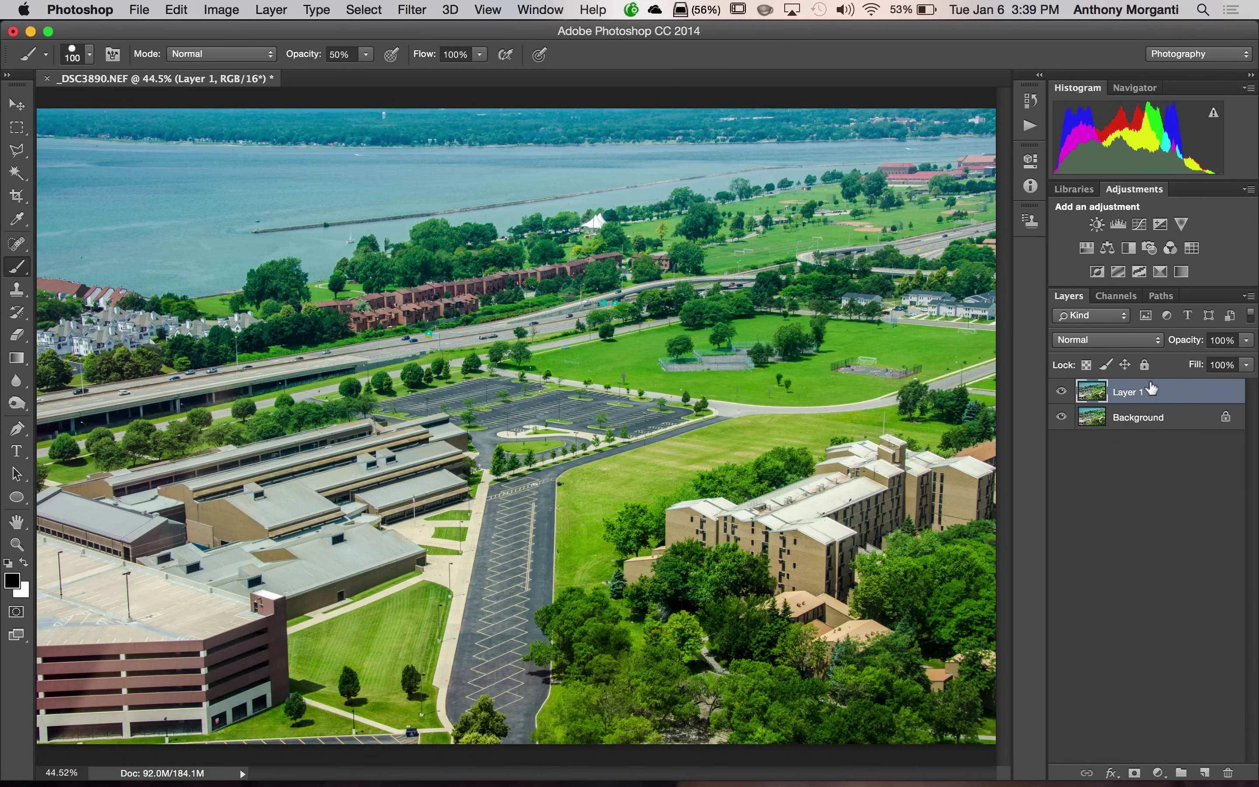
# Convert the new Layer 1 into a Smart Object
pyautogui.rightClick(1092, 391)
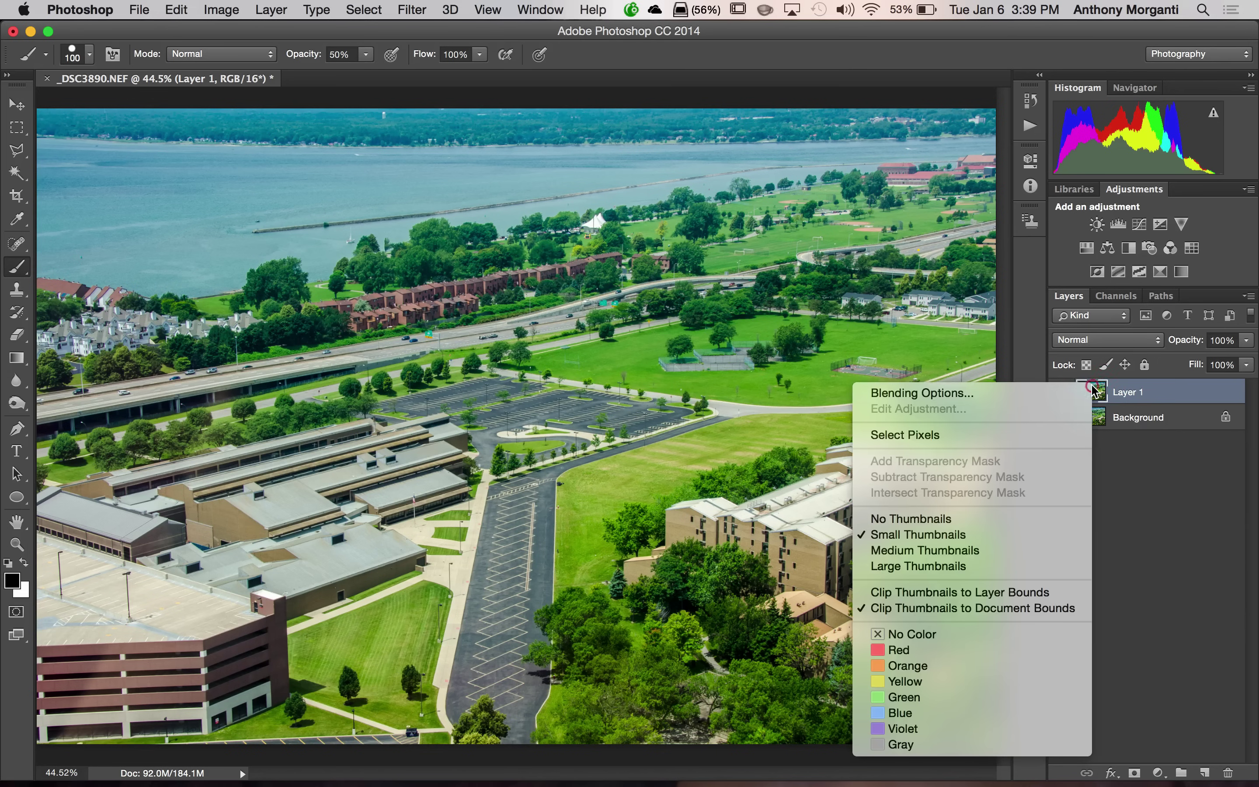
pyautogui.rightClick(1170, 390)
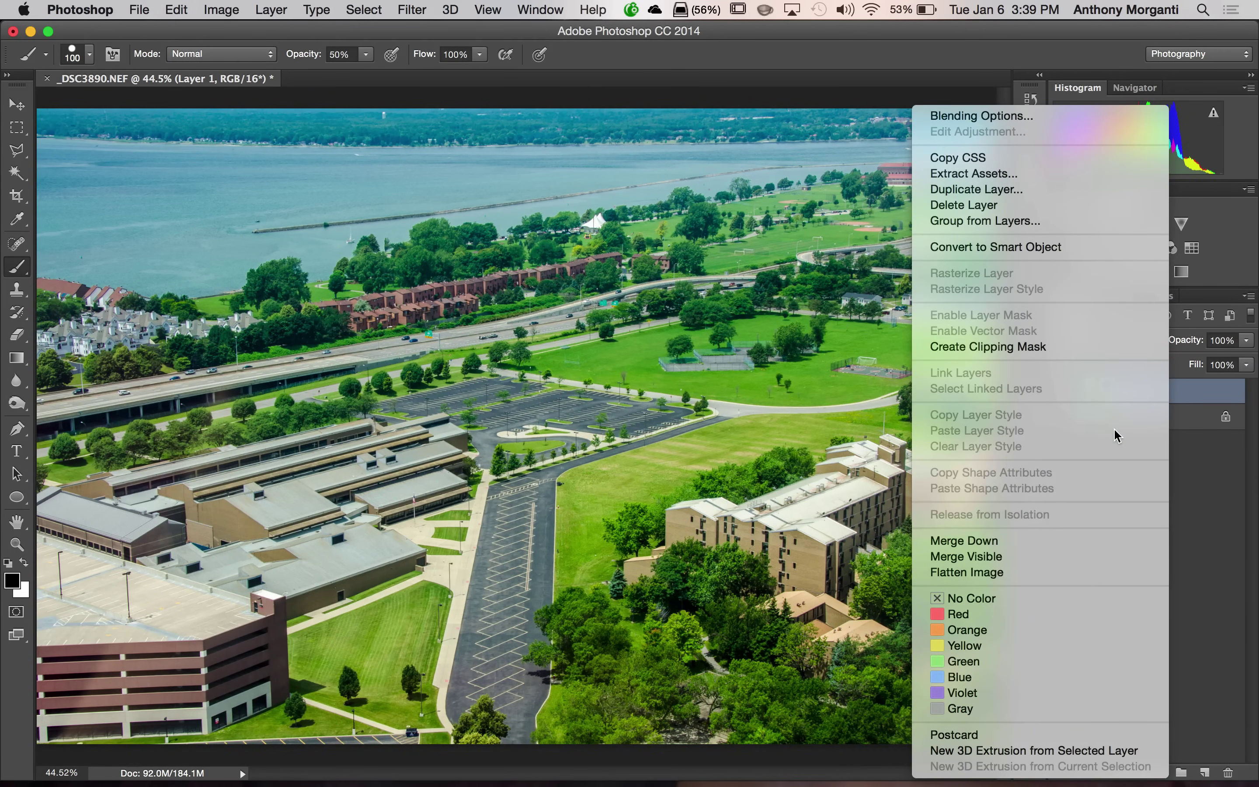
pyautogui.click(1004, 248)
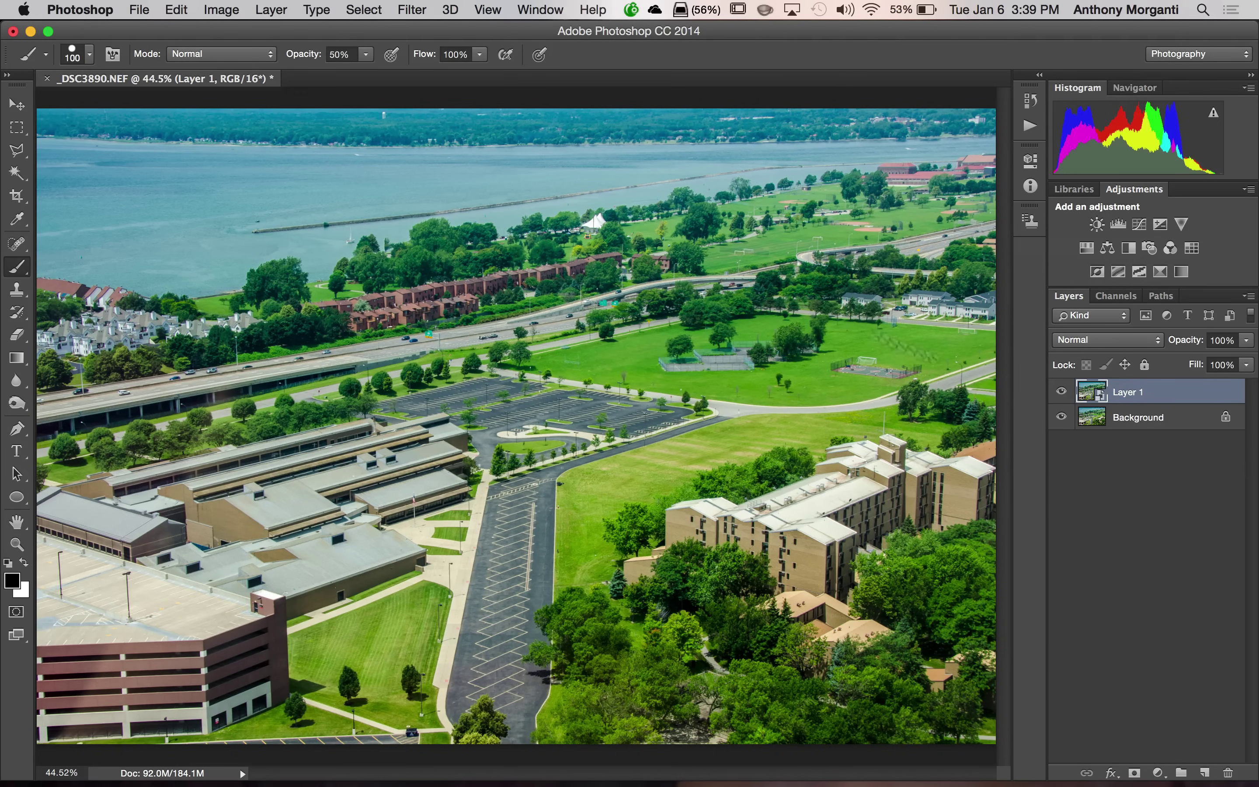
# Start a Blur Gallery Tilt-Shift blur on the Layer 1 Smart Object
pyautogui.click(419, 14)
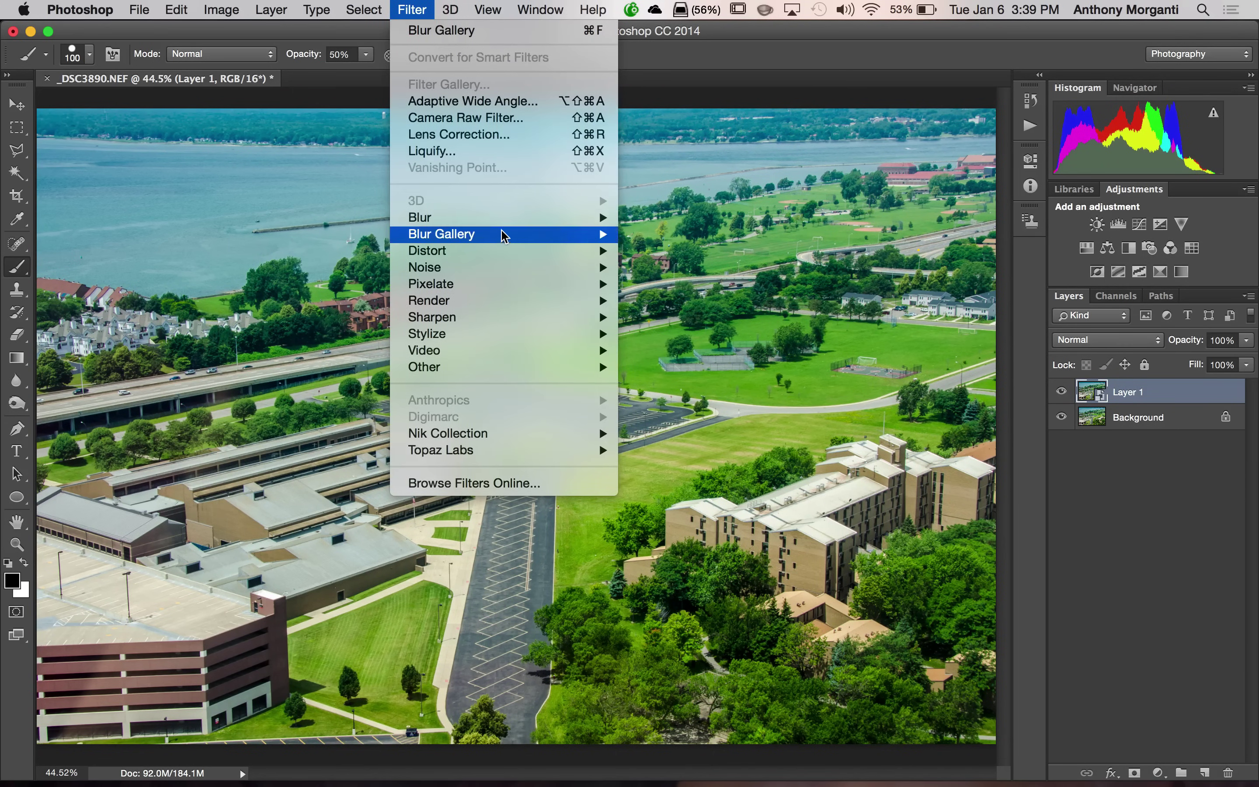
pyautogui.moveTo(504, 235)
pyautogui.click(671, 267)
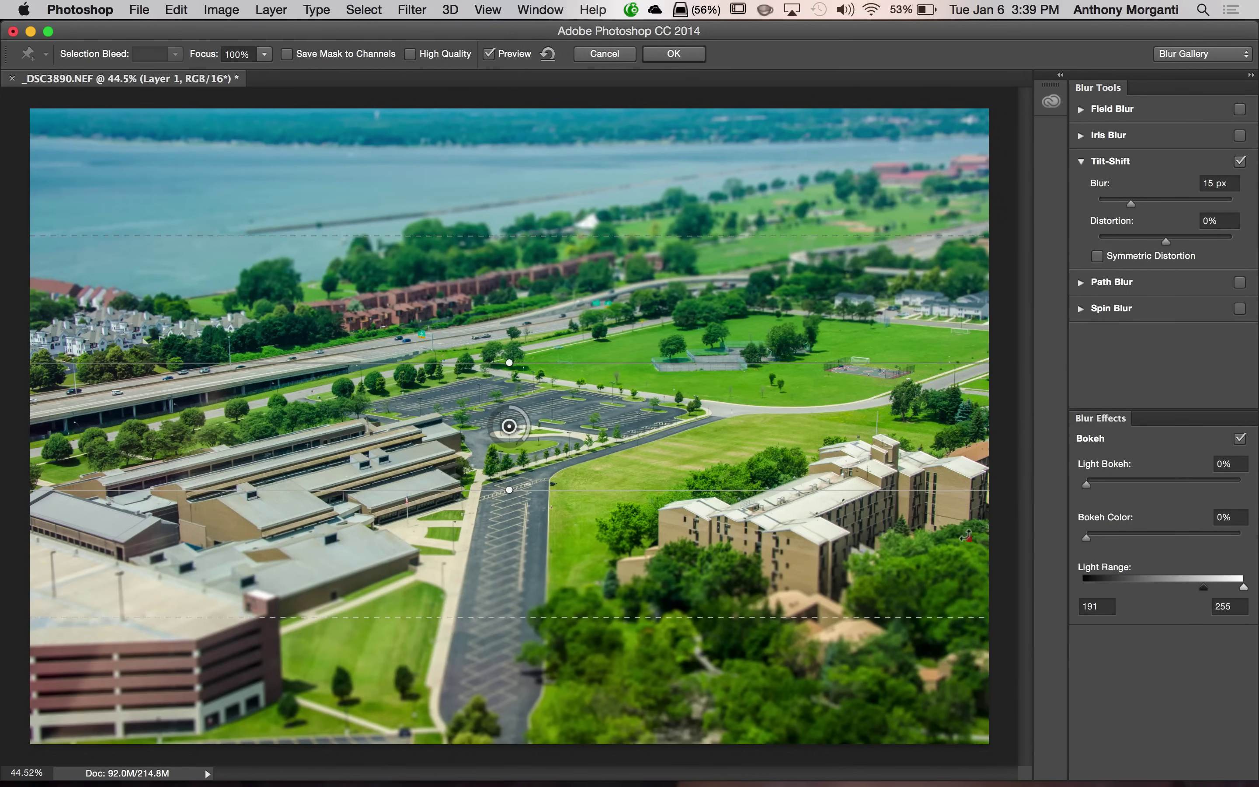
# Angle the focus band diagonally, widen its sharp edges, set Blur to 30 px, and apply
pyautogui.moveTo(966, 542); pyautogui.dragTo(965, 448)
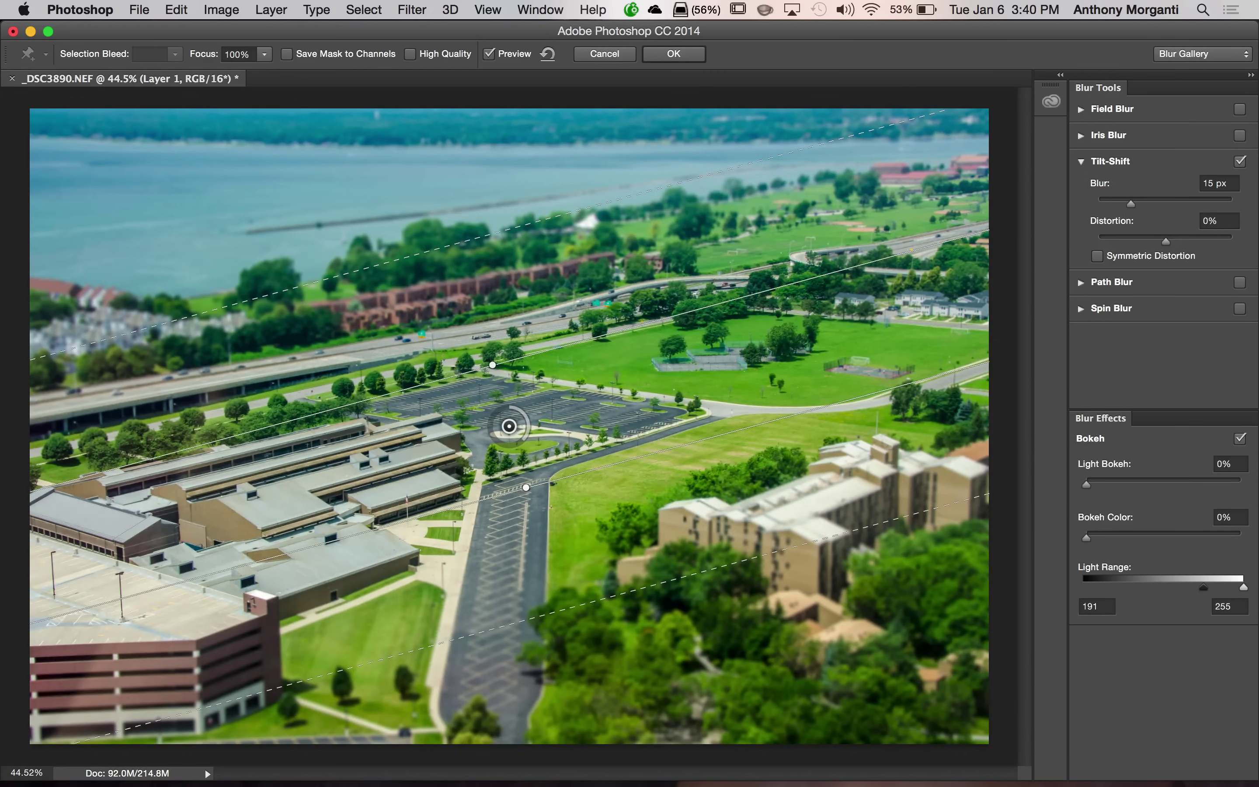
pyautogui.moveTo(371, 398); pyautogui.dragTo(356, 367)
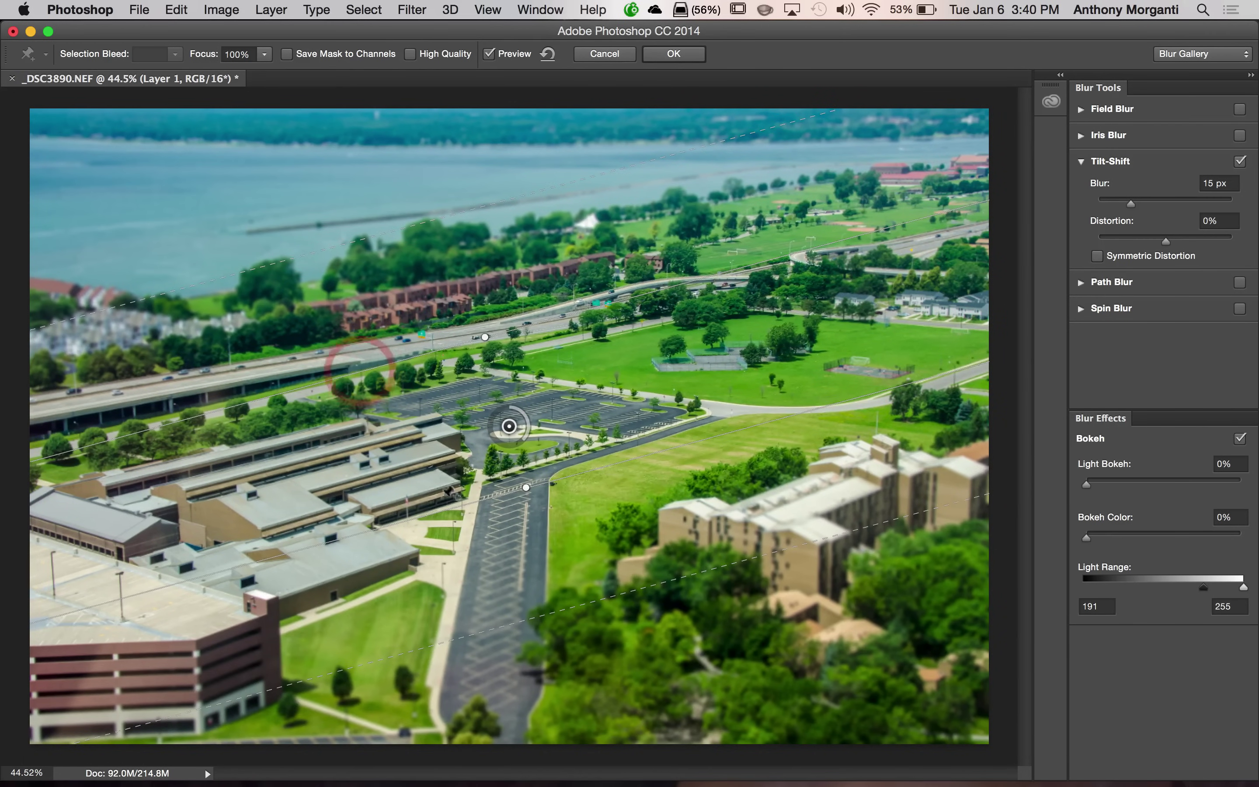
pyautogui.moveTo(460, 504); pyautogui.dragTo(463, 529)
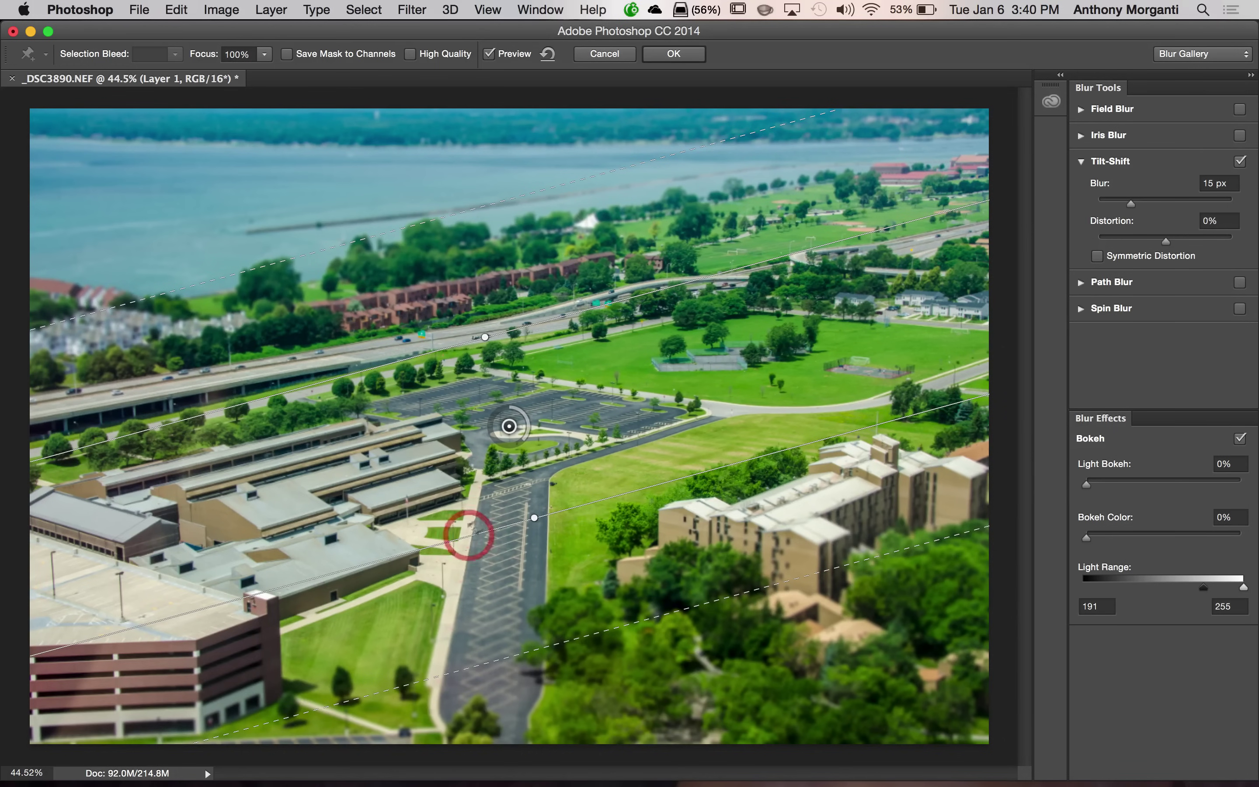
pyautogui.moveTo(1133, 206); pyautogui.dragTo(1152, 208)
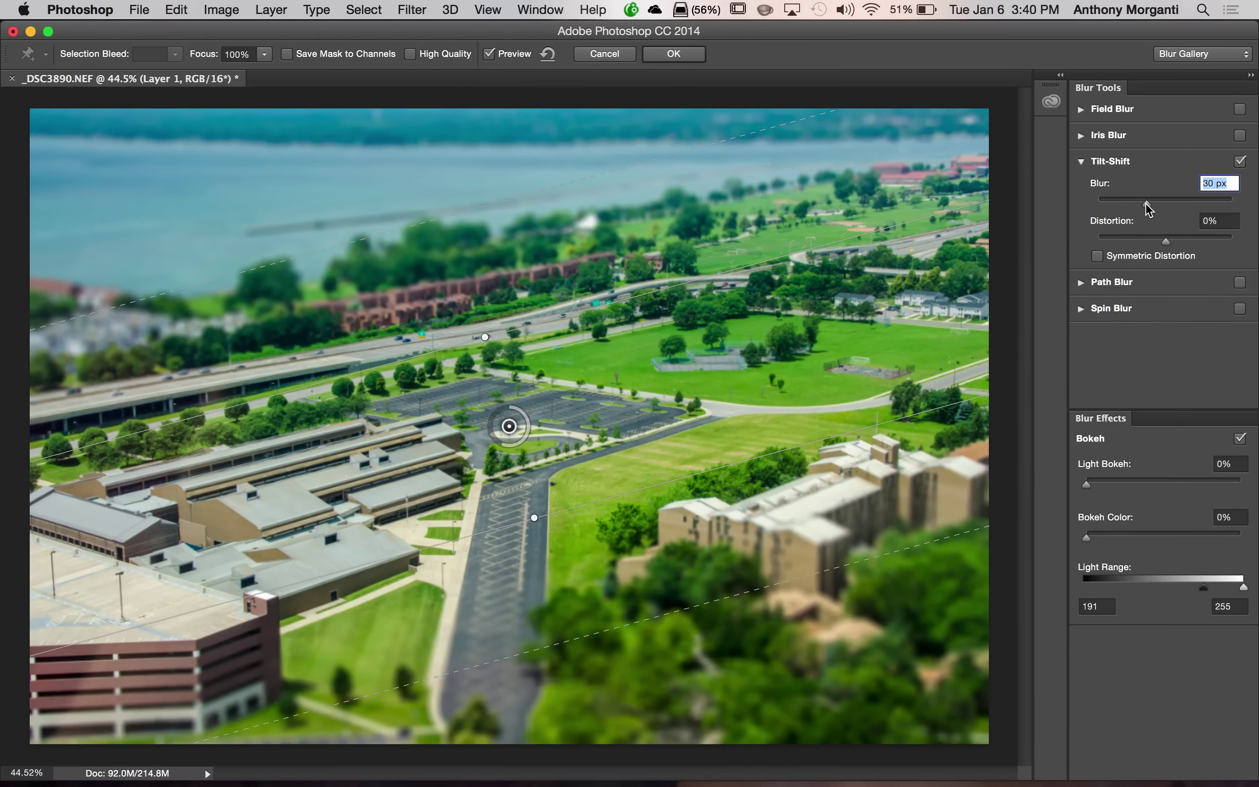
pyautogui.moveTo(1149, 210); pyautogui.dragTo(1147, 208)
pyautogui.click(673, 53)
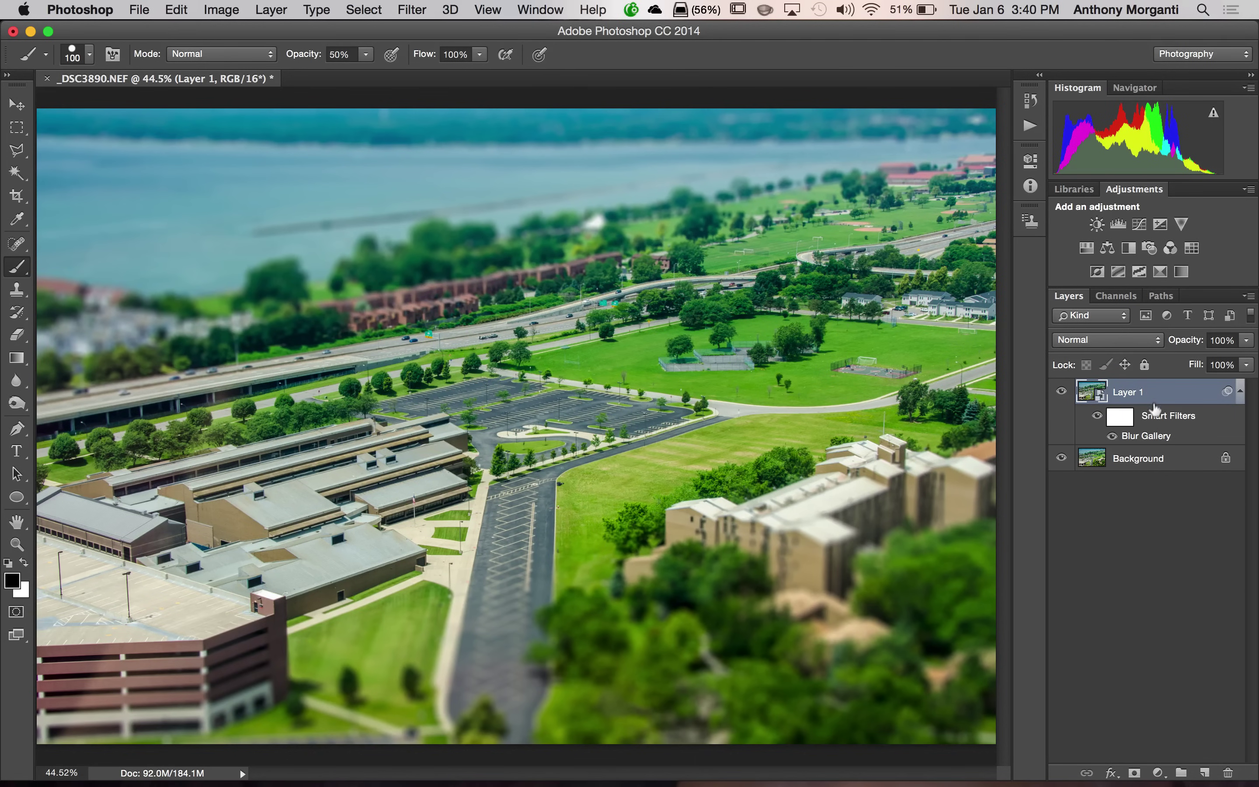
pyautogui.click(1113, 417)
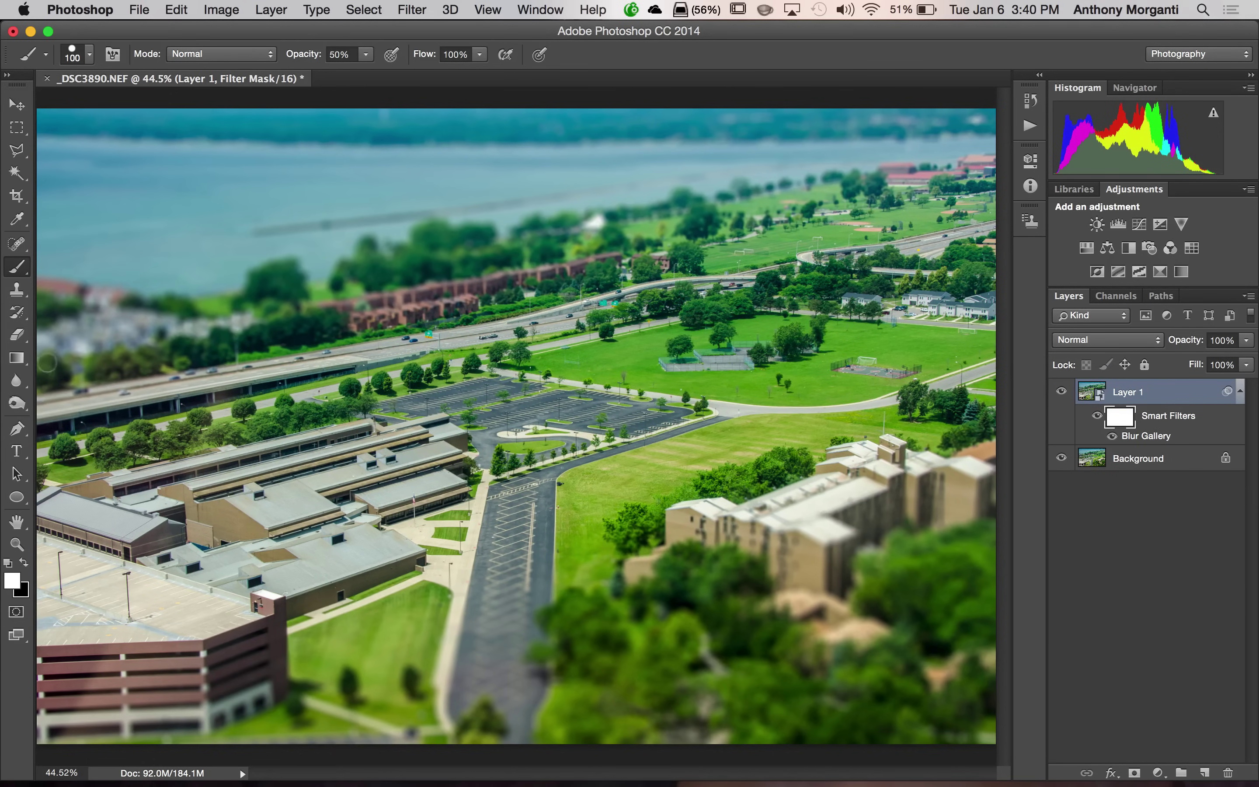
pyautogui.click(25, 562)
pyautogui.press(']')
pyautogui.press(']')
pyautogui.press(']')
pyautogui.press(']')
pyautogui.press(']')
pyautogui.press(']')
pyautogui.press(']')
pyautogui.press(']')
pyautogui.press(']')
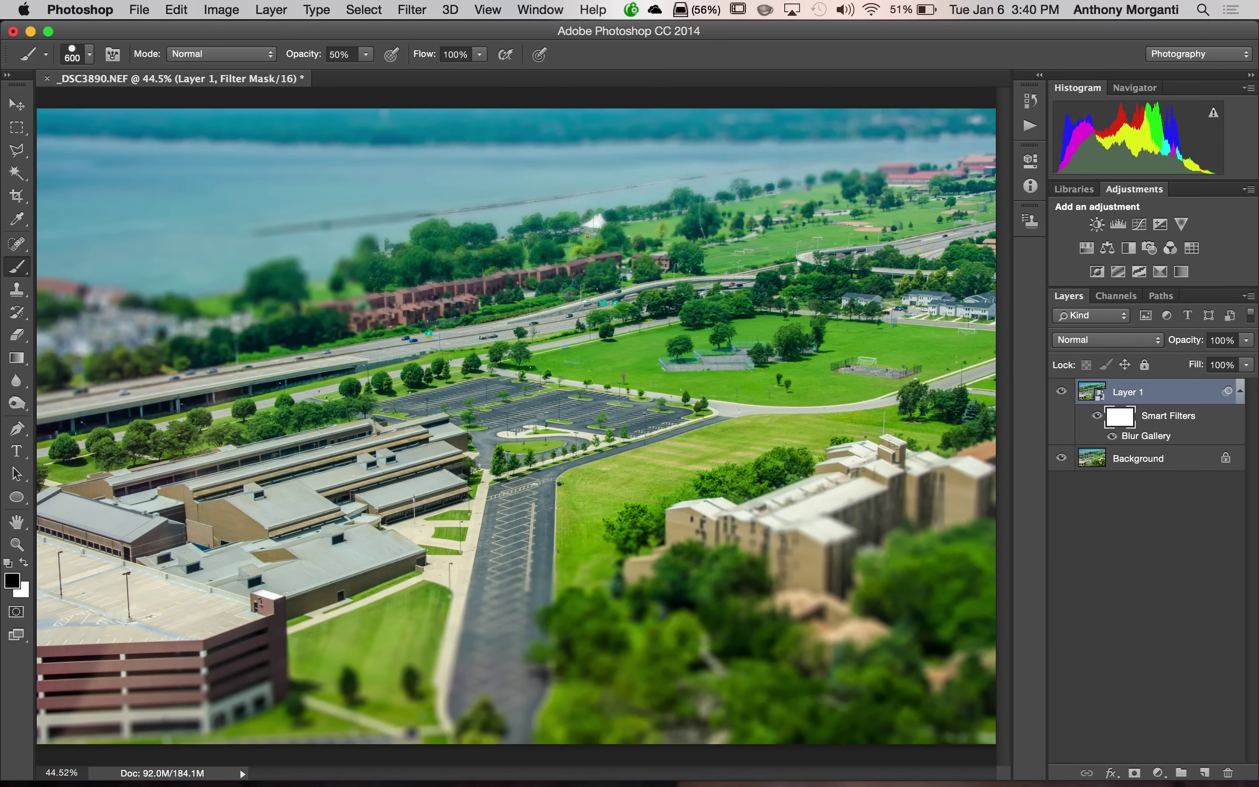
pyautogui.moveTo(598, 231)
pyautogui.mouseDown()
pyautogui.moveTo(333, 245)
pyautogui.moveTo(237, 326)
pyautogui.mouseUp()
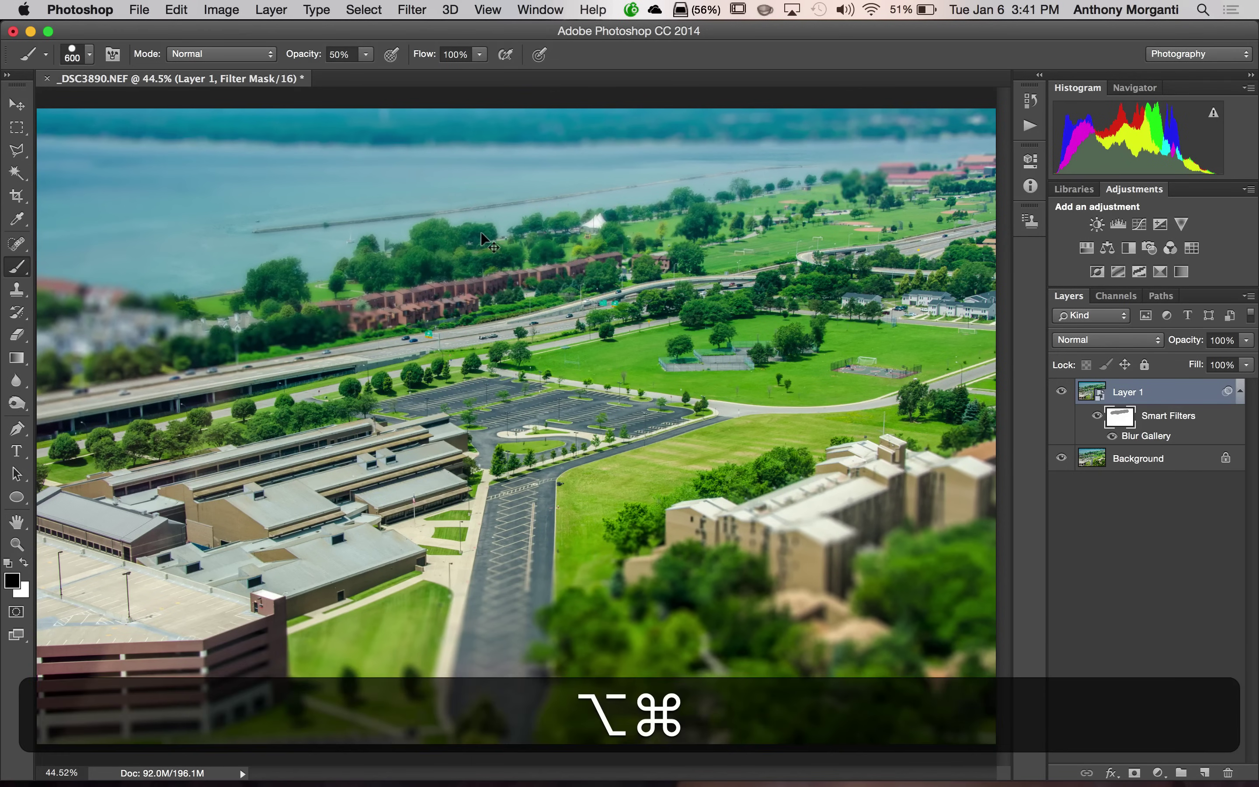
pyautogui.press('alt+super+z')
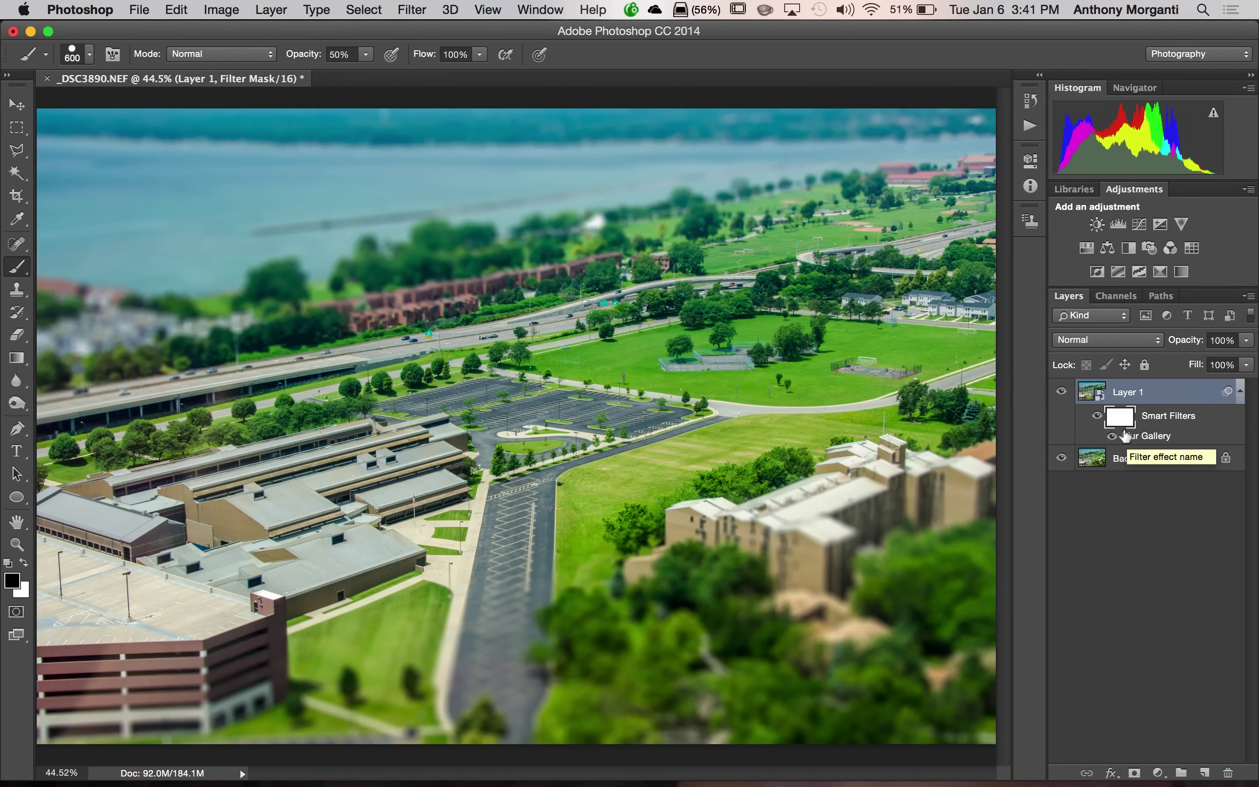
# Reopen the Blur Gallery smart filter, widen the sharp band slightly, and raise Blur from 30 to 33 px
pyautogui.doubleClick(1138, 437)
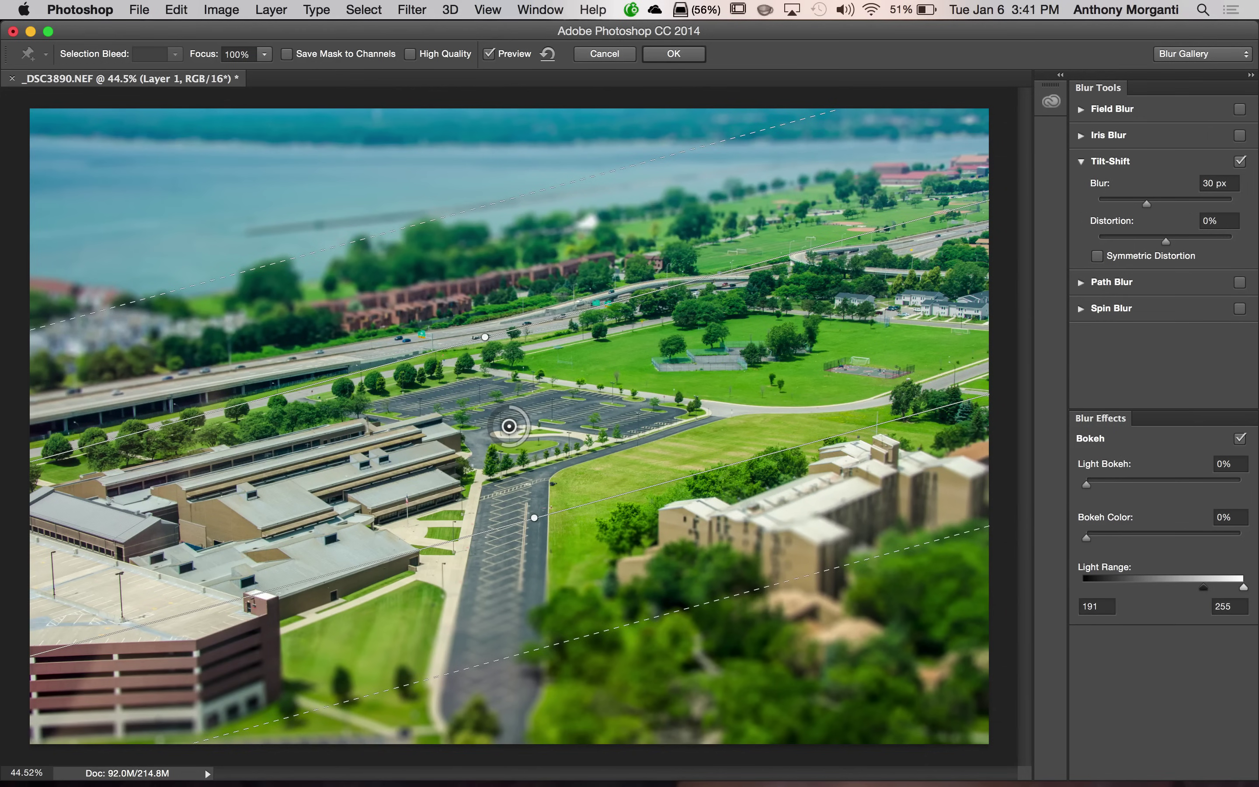
pyautogui.moveTo(668, 282); pyautogui.dragTo(671, 271)
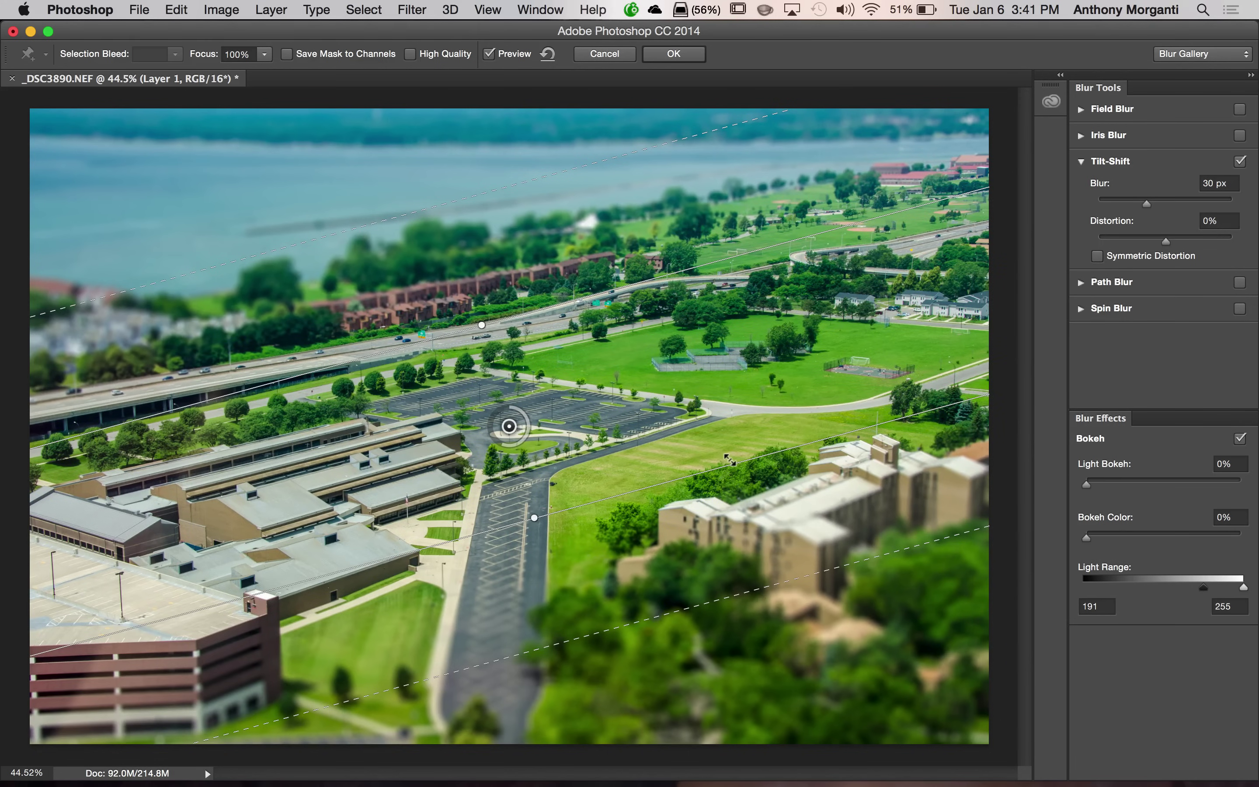
pyautogui.moveTo(728, 462); pyautogui.dragTo(730, 465)
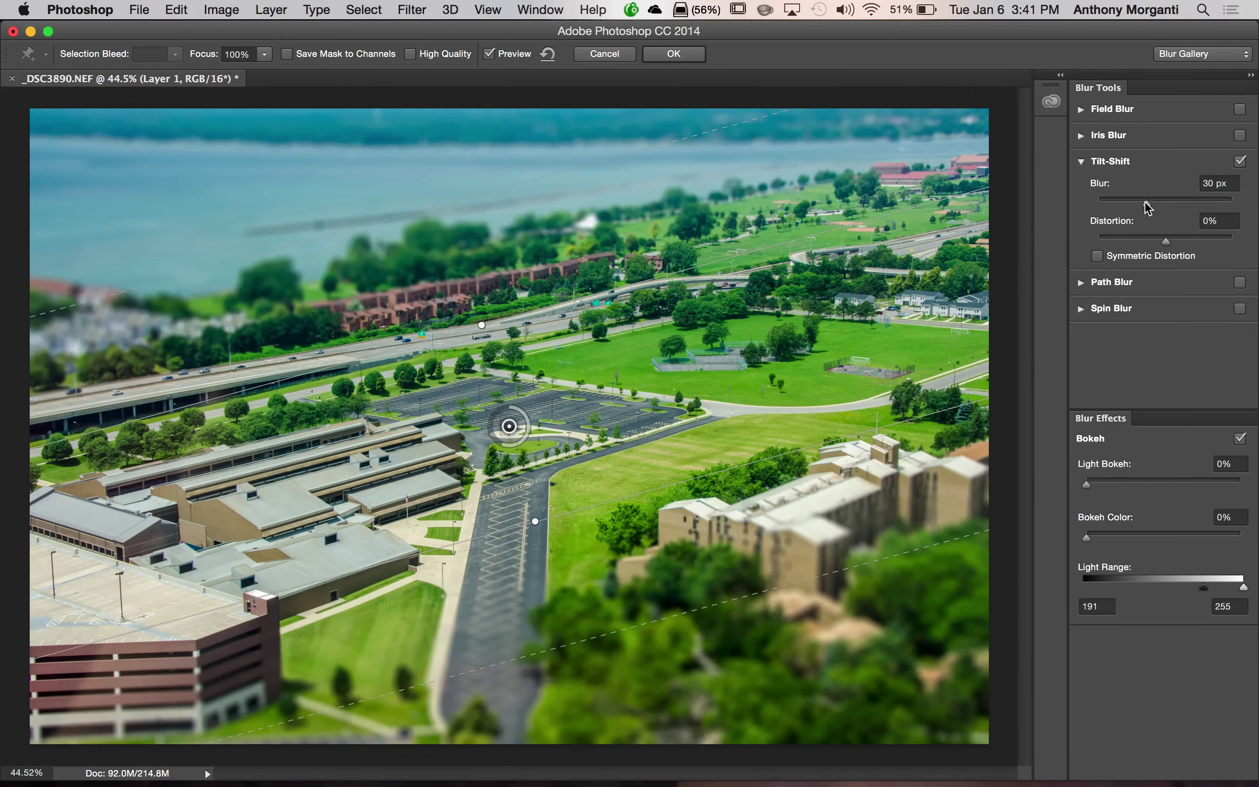
pyautogui.moveTo(1147, 207); pyautogui.dragTo(1152, 208)
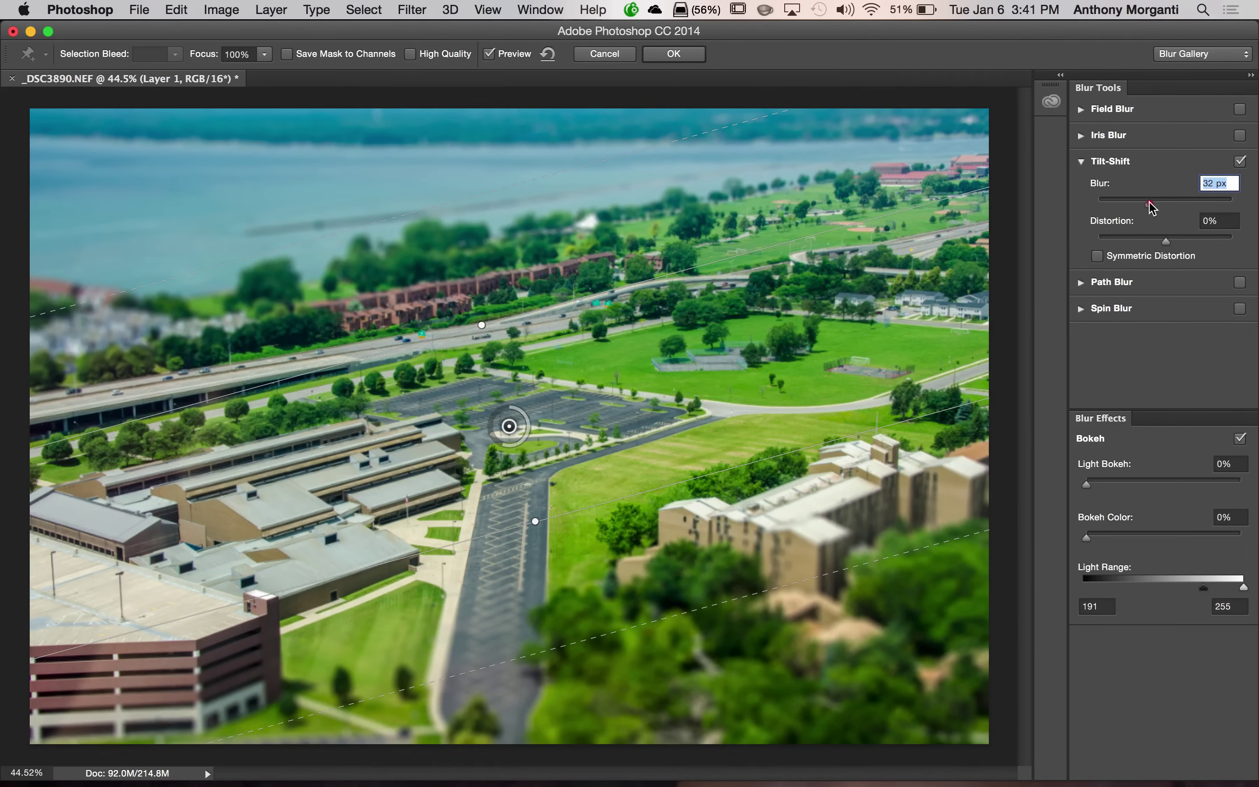
pyautogui.click(693, 54)
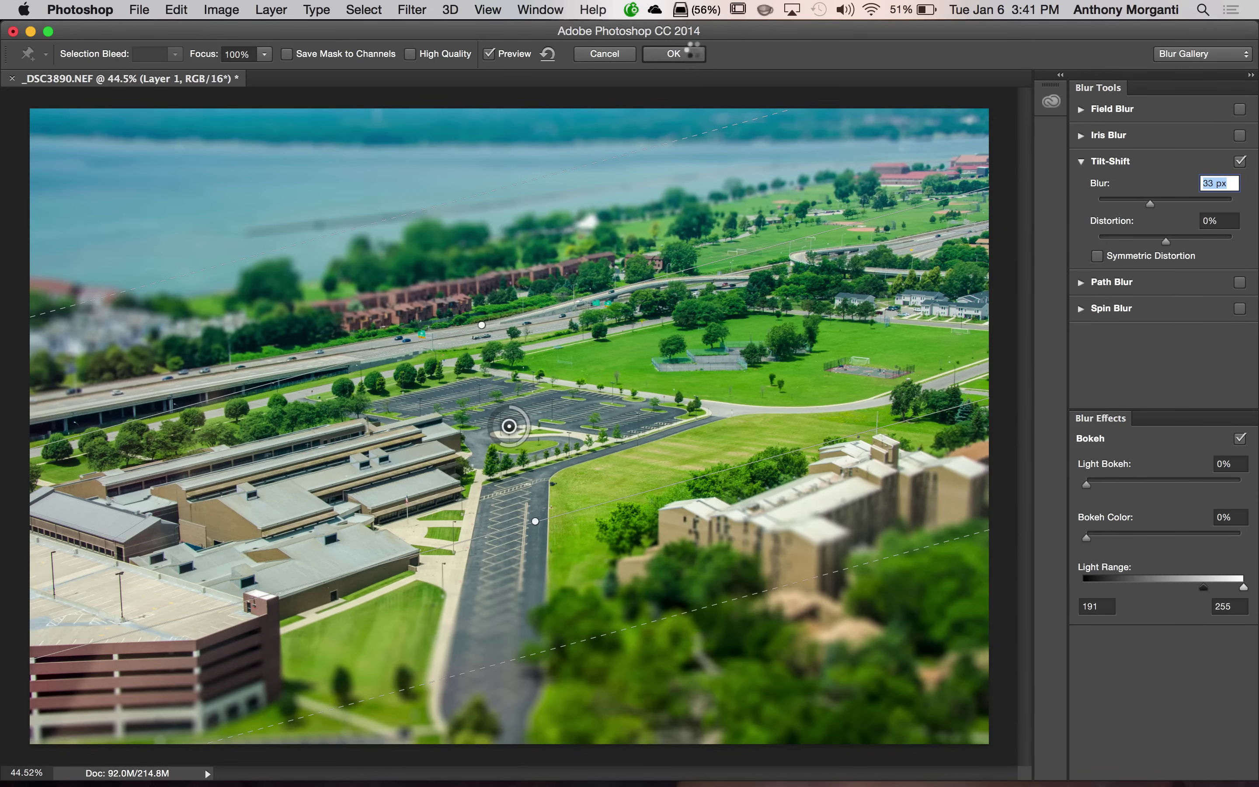